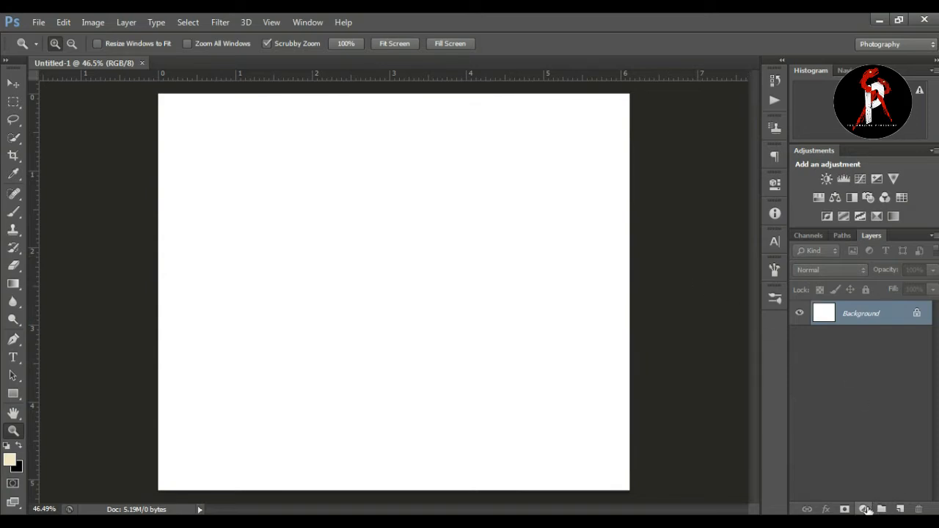
# Step: Add a Gradient Fill layer above the background and open its gradient for editing
pyautogui.click(863, 509)
pyautogui.click(844, 222)
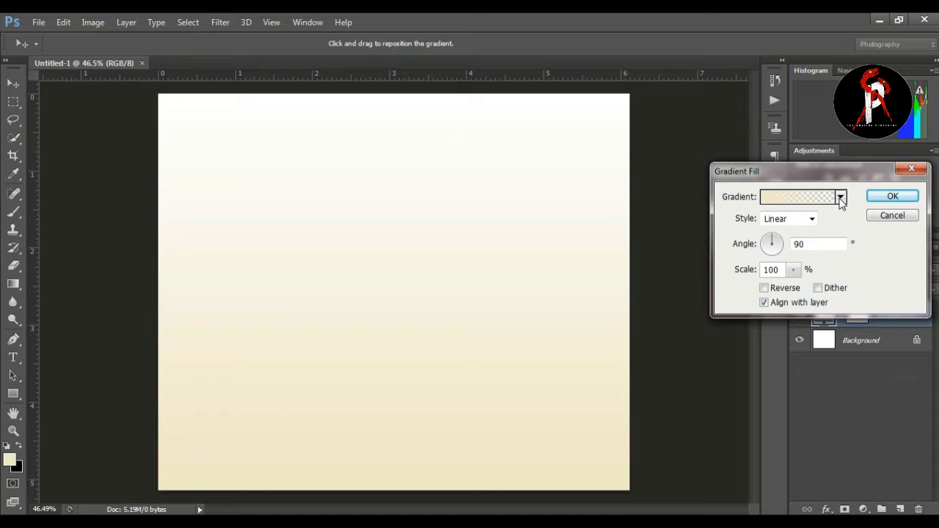
pyautogui.click(841, 198)
pyautogui.click(811, 197)
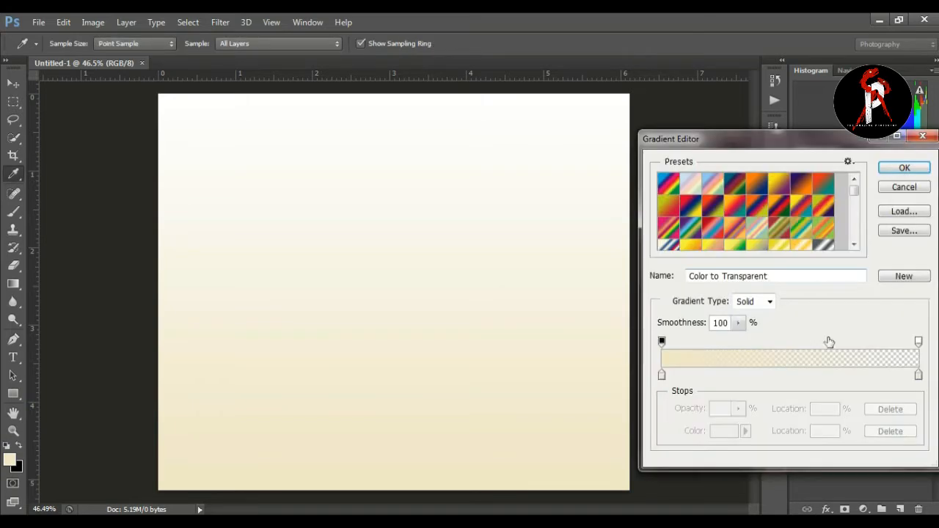
# Step: Set the gradient's end colour stop to turquoise 11c5cc
pyautogui.click(919, 376)
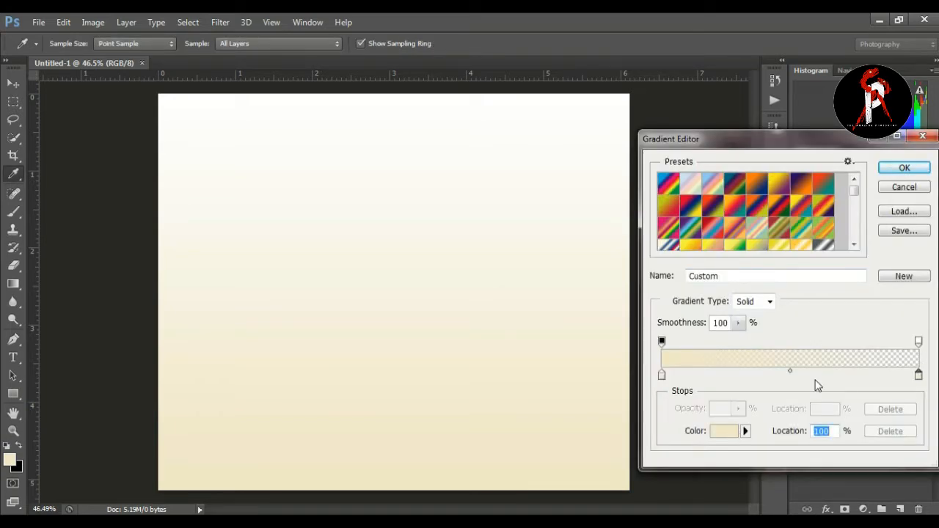
pyautogui.click(918, 342)
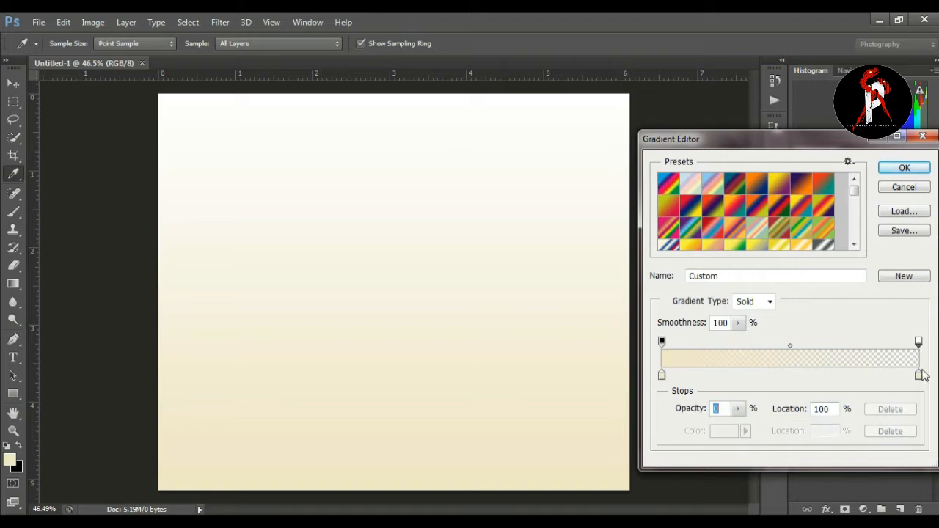
pyautogui.click(918, 376)
pyautogui.click(722, 431)
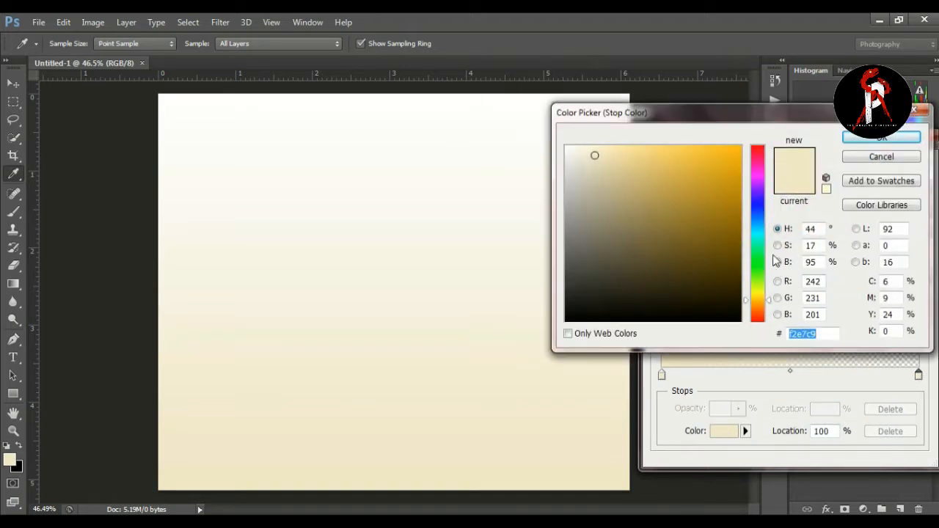
pyautogui.click(758, 233)
pyautogui.click(703, 189)
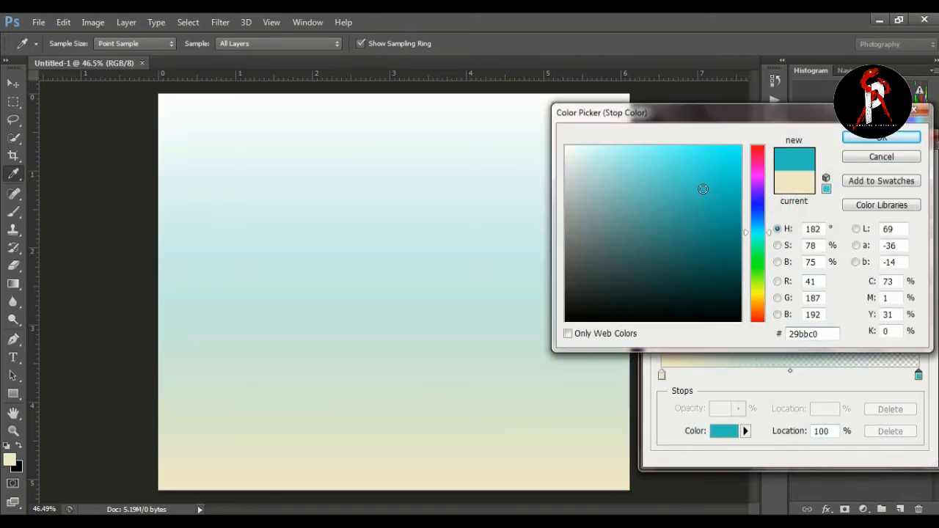
pyautogui.click(726, 181)
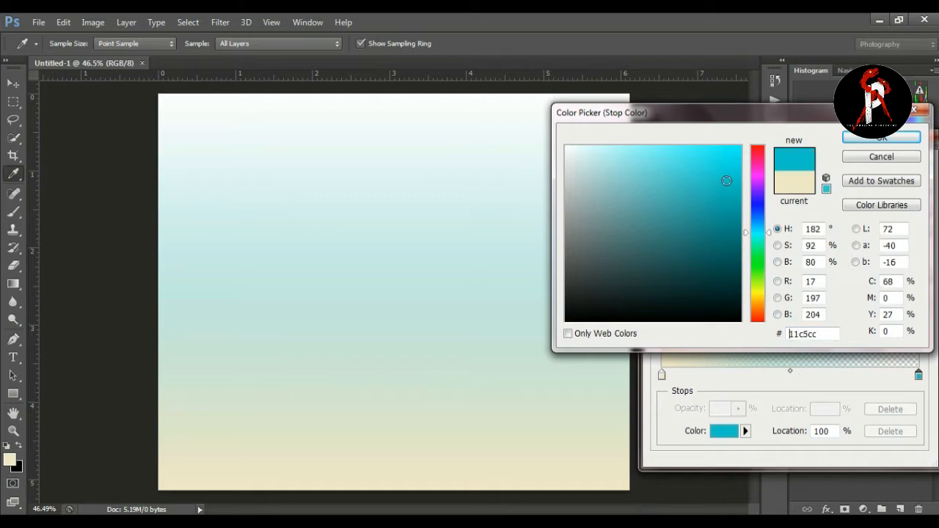
pyautogui.click(867, 139)
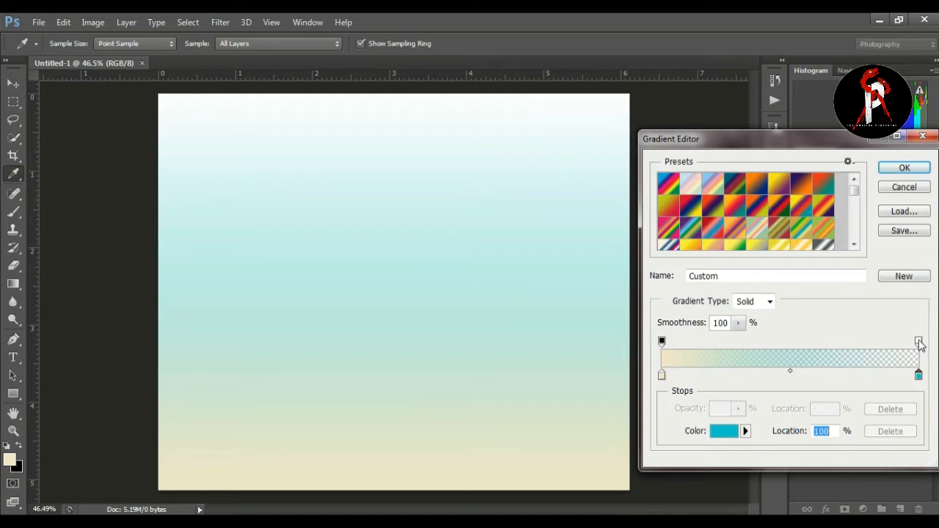
# Step: Set the opacity of the gradient's end stop to 100% and accept the edited gradient
pyautogui.click(919, 342)
pyautogui.click(738, 409)
pyautogui.moveTo(739, 418); pyautogui.dragTo(822, 428)
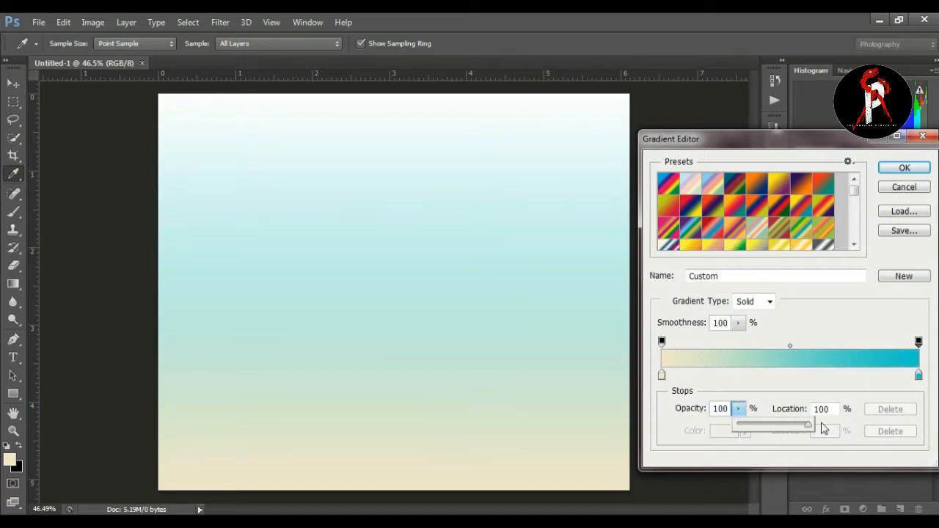
pyautogui.click(828, 322)
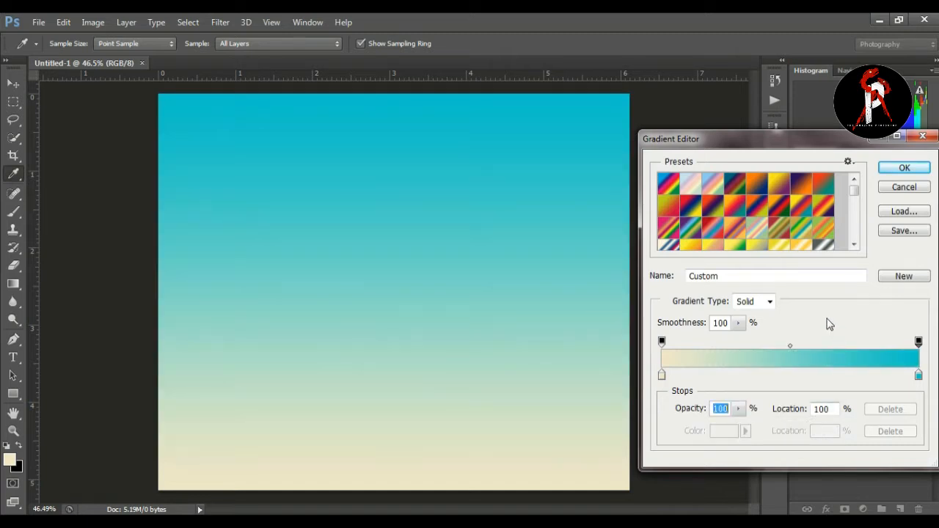
pyautogui.click(898, 171)
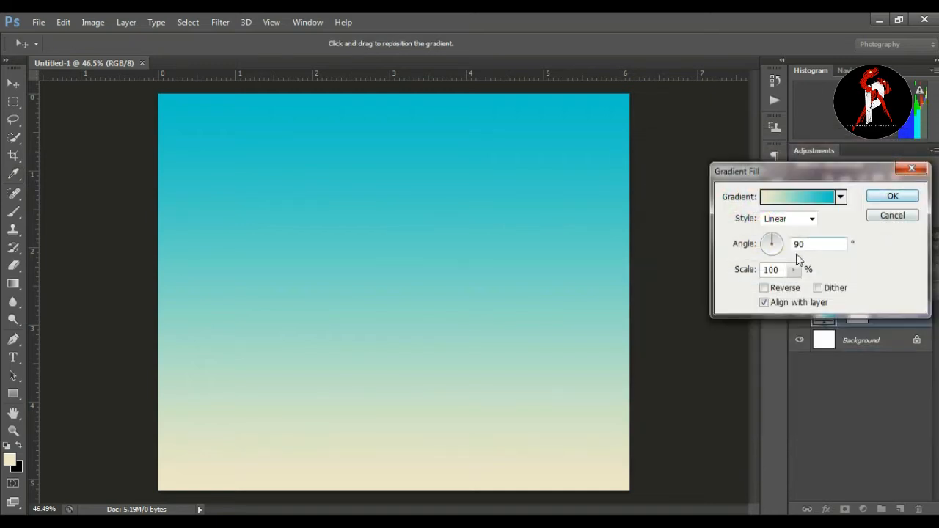
# Step: Change the gradient fill's style to Radial, leaving Reverse off
pyautogui.click(765, 289)
pyautogui.click(765, 289)
pyautogui.click(793, 270)
pyautogui.click(789, 219)
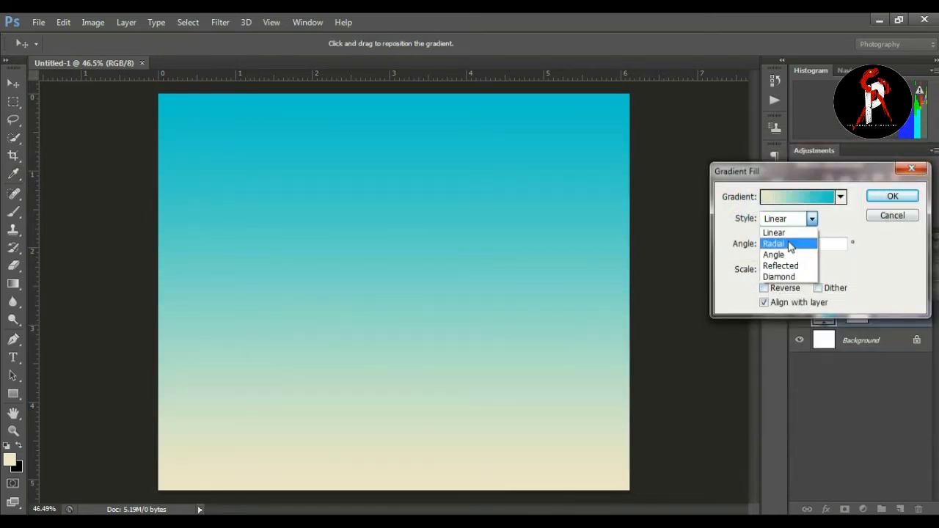
pyautogui.click(782, 244)
pyautogui.press('Tab')
pyautogui.click(793, 270)
pyautogui.click(765, 289)
pyautogui.click(766, 289)
# Step: Scale the radial gradient to 169%, shift its bright centre slightly upward on the canvas, and accept the fill
pyautogui.click(794, 271)
pyautogui.moveTo(797, 287)
pyautogui.mouseDown()
pyautogui.moveTo(821, 290)
pyautogui.moveTo(797, 292)
pyautogui.mouseUp()
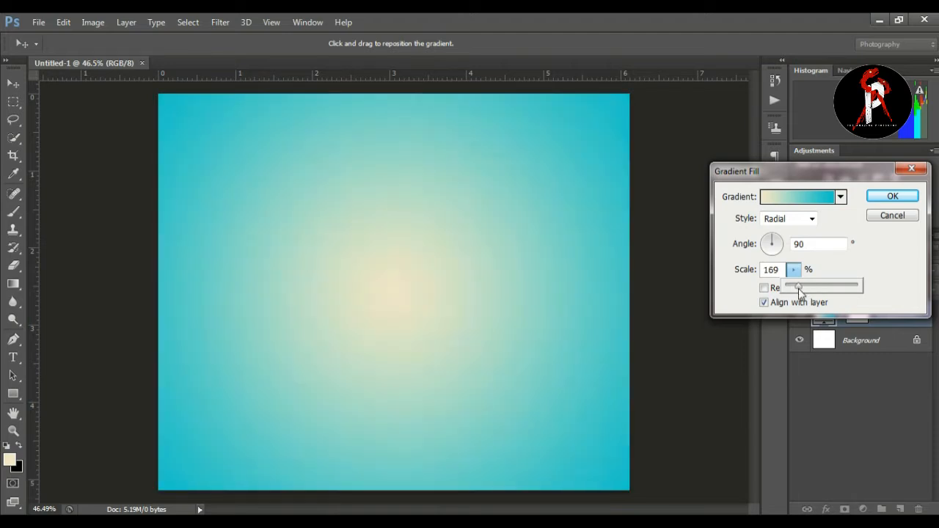
pyautogui.moveTo(541, 304); pyautogui.dragTo(426, 285)
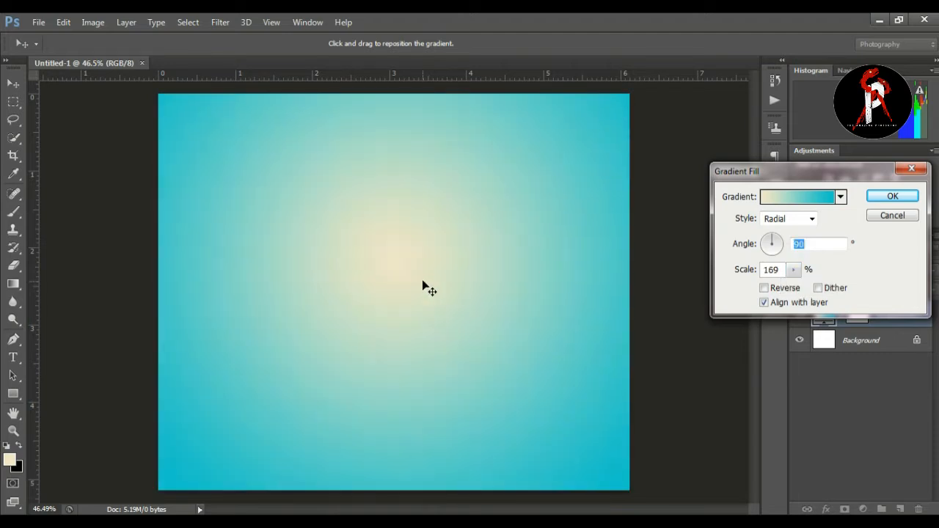
pyautogui.click(892, 196)
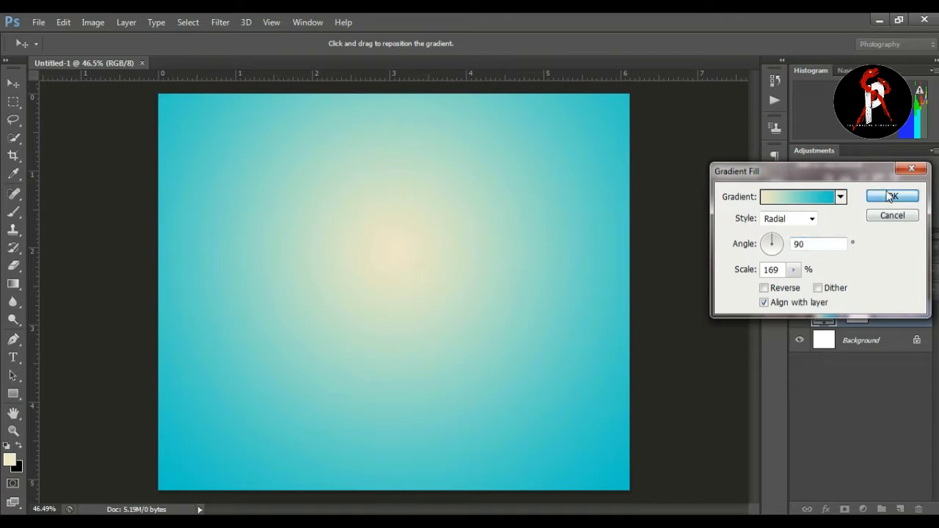
# Step: Bring in the cut-out photo of the man as a new layer and place it at the centre of the canvas
pyautogui.press('z')
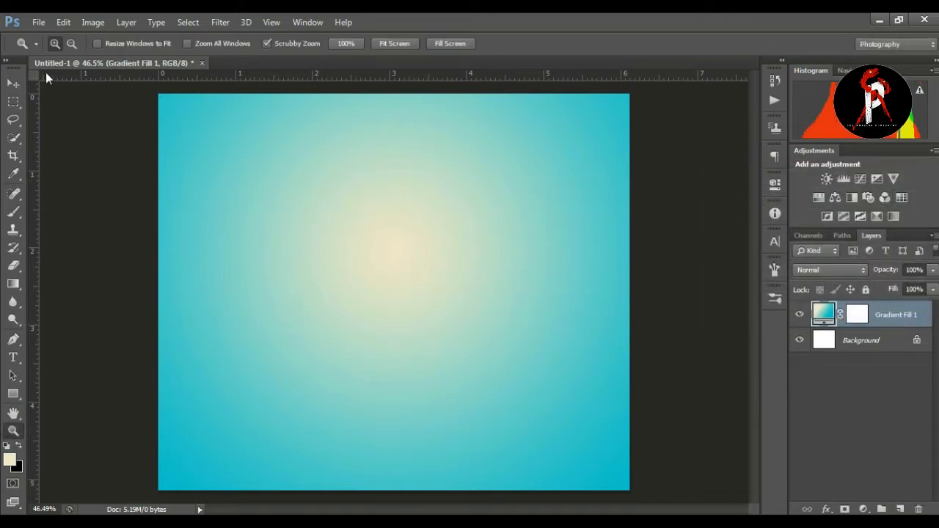
pyautogui.press('v')
pyautogui.click(260, 227)
pyautogui.click(899, 322)
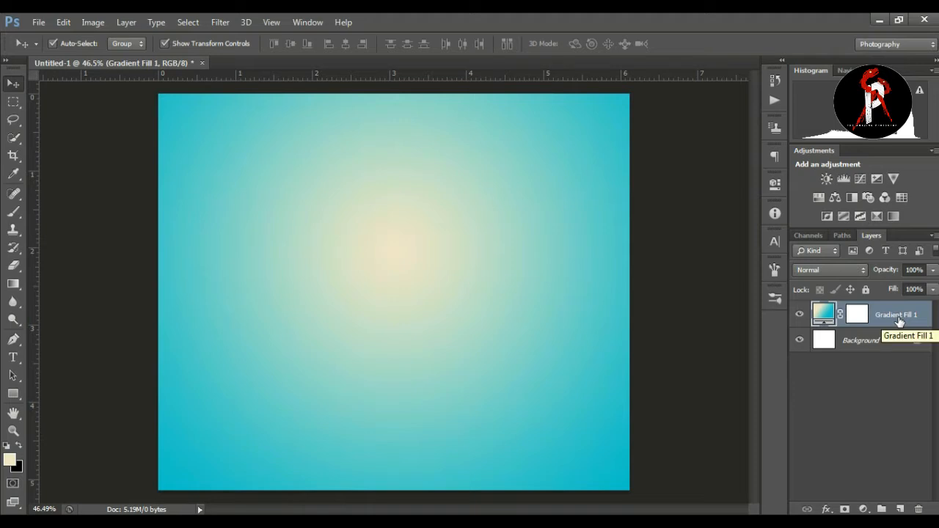
pyautogui.click(668, 306)
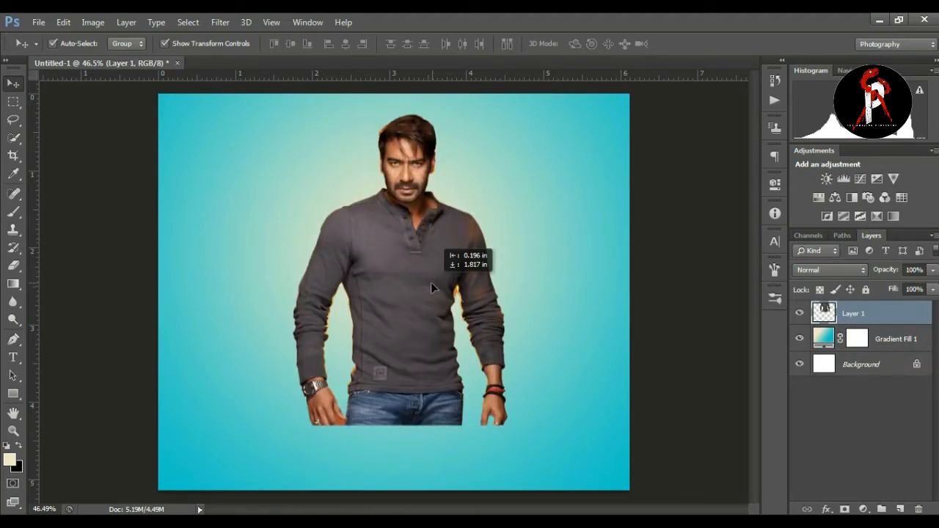
pyautogui.moveTo(431, 283); pyautogui.dragTo(449, 290)
pyautogui.click(664, 268)
# Step: Erase the leftover orange background in the gap between the man's torso and arm, using small eraser sizes of 6 and 4
pyautogui.click(15, 431)
pyautogui.moveTo(504, 312); pyautogui.dragTo(571, 269)
pyautogui.moveTo(13, 265); pyautogui.dragTo(51, 273)
pyautogui.click(829, 321)
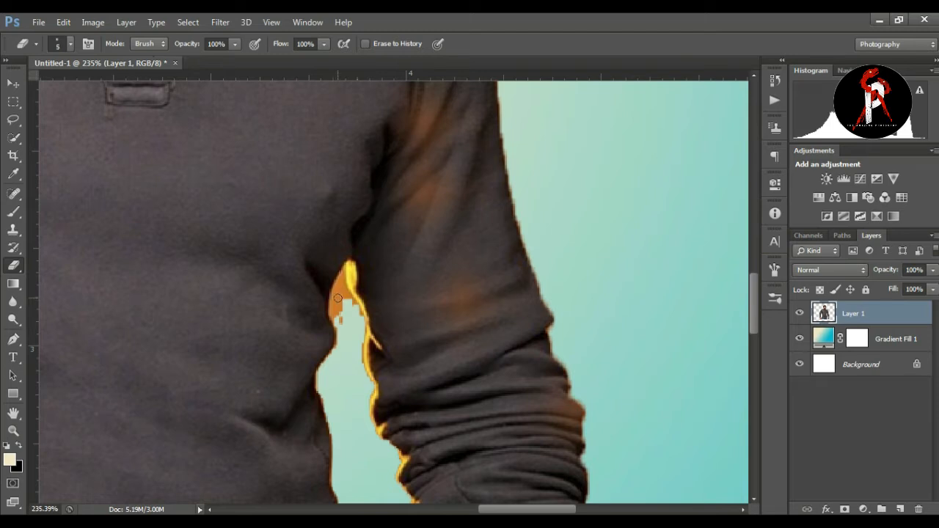
pyautogui.press(']')
pyautogui.moveTo(337, 291)
pyautogui.mouseDown()
pyautogui.moveTo(339, 344)
pyautogui.moveTo(340, 380)
pyautogui.mouseUp()
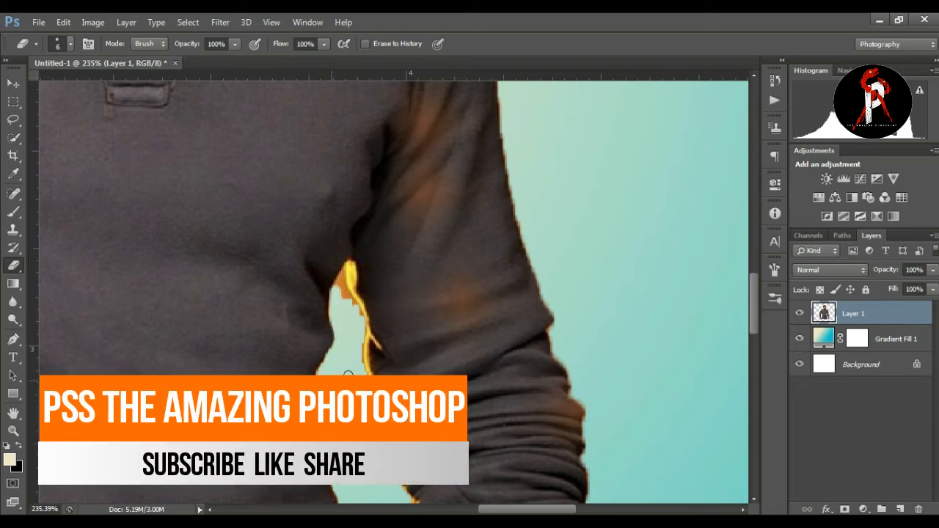
pyautogui.moveTo(342, 298); pyautogui.dragTo(341, 285)
pyautogui.press('[')
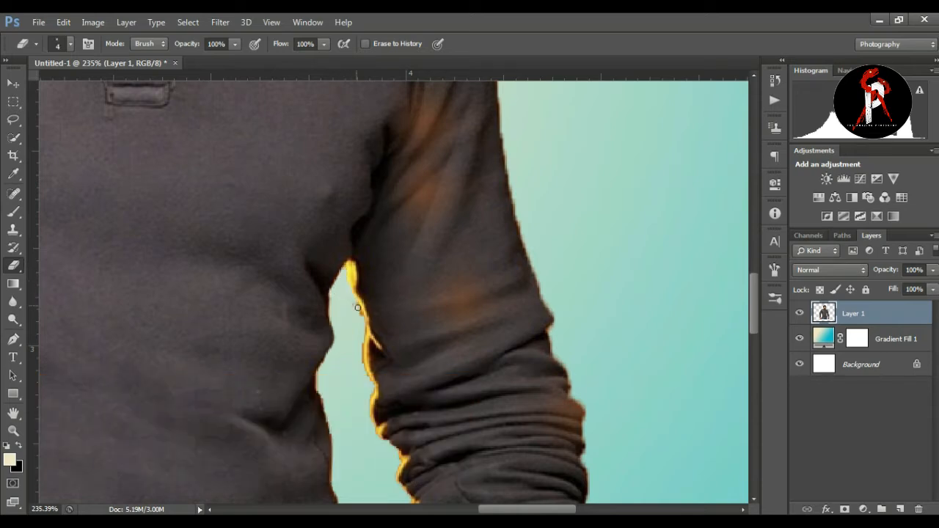
# Step: Add a layer mask to the man's layer, Layer 1
pyautogui.click(13, 431)
pyautogui.hotkey('ctrl', '0')
pyautogui.moveTo(529, 243)
pyautogui.mouseDown()
pyautogui.moveTo(478, 254)
pyautogui.moveTo(519, 243)
pyautogui.mouseUp()
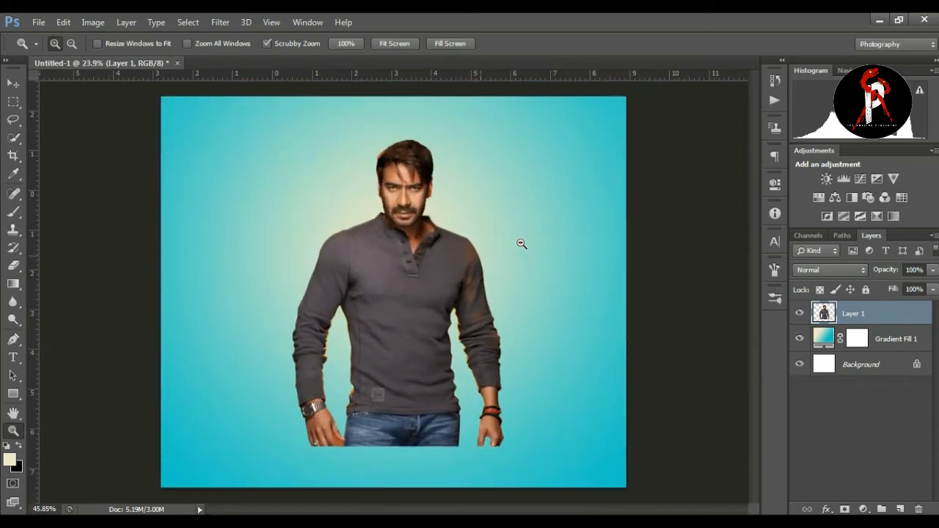
pyautogui.click(13, 83)
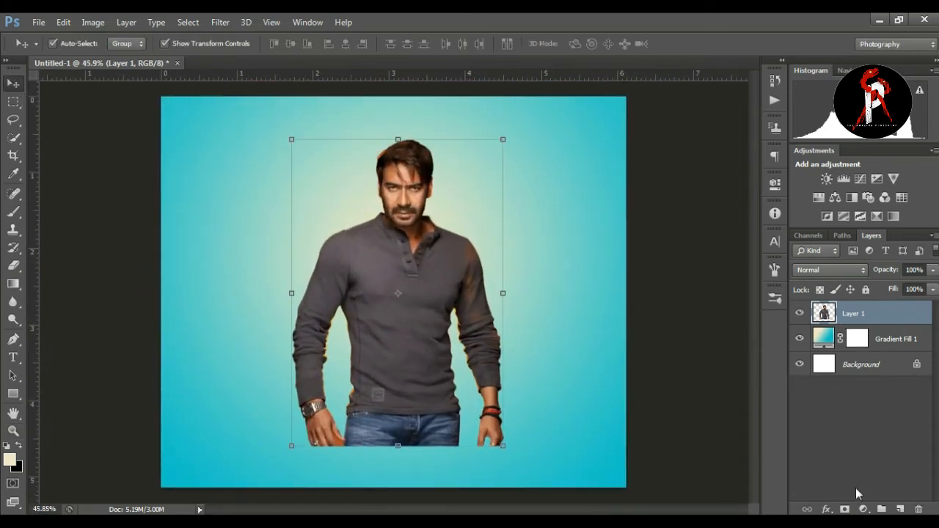
pyautogui.click(845, 509)
# Step: Fade out the man's hips and hands by painting black on the mask with a soft 500 px brush
pyautogui.click(14, 212)
pyautogui.click(72, 215)
pyautogui.press(']')
pyautogui.press(']')
pyautogui.press(']')
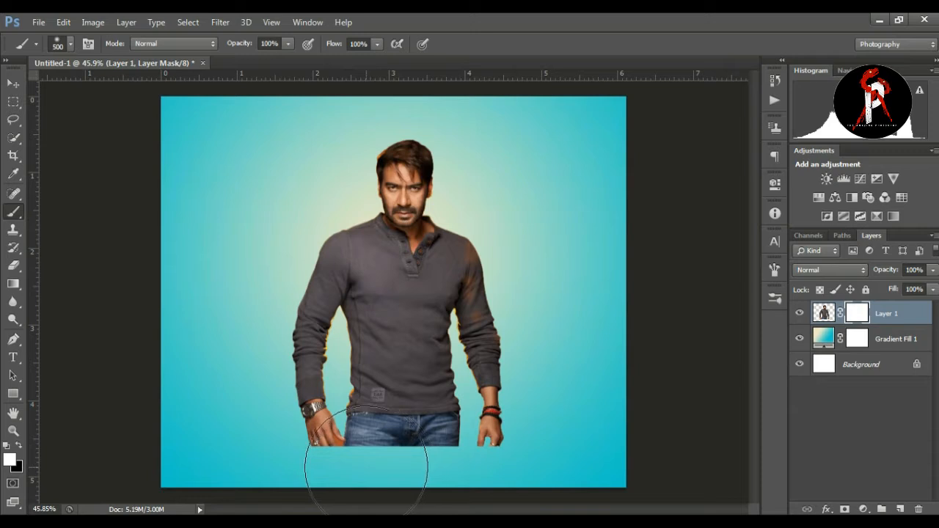
pyautogui.click(18, 445)
pyautogui.moveTo(373, 474)
pyautogui.mouseDown()
pyautogui.moveTo(359, 458)
pyautogui.moveTo(430, 472)
pyautogui.moveTo(342, 485)
pyautogui.moveTo(360, 513)
pyautogui.moveTo(470, 514)
pyautogui.moveTo(451, 514)
pyautogui.mouseUp()
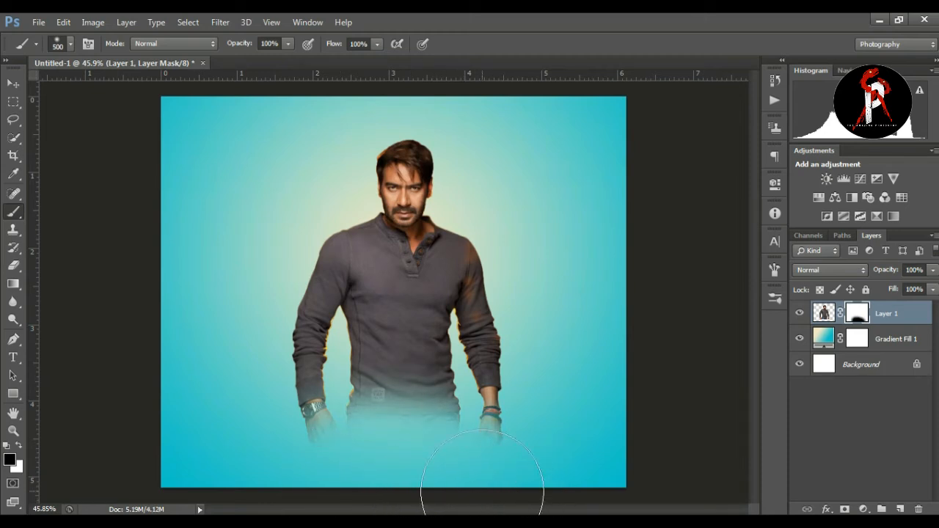
# Step: Move the masked man slightly upward and apply the transformation
pyautogui.click(13, 83)
pyautogui.hotkey('ctrl', 't')
pyautogui.moveTo(403, 222); pyautogui.dragTo(404, 212)
pyautogui.press('Return')
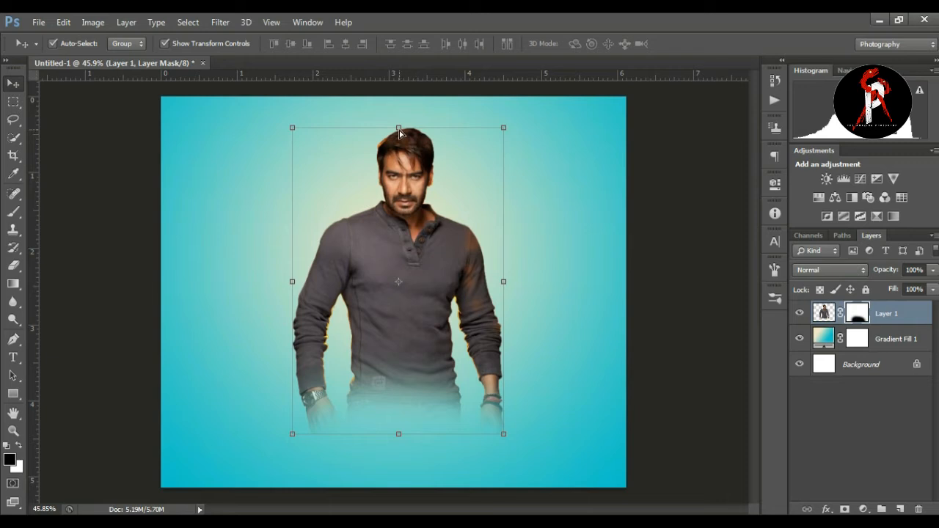
# Step: Duplicate Layer 1 and flip the copy vertically below the original to form a reflection
pyautogui.hotkey('ctrl', 'j')
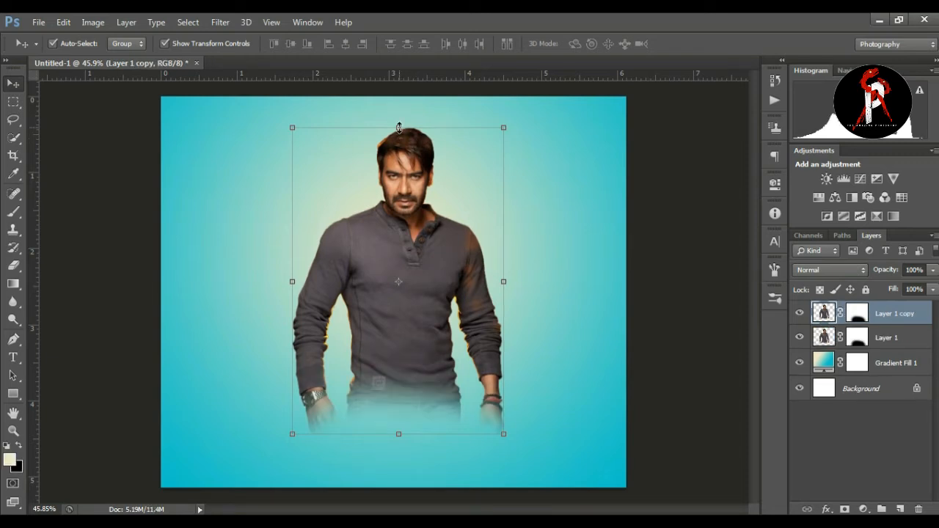
pyautogui.click(400, 127)
pyautogui.moveTo(402, 124); pyautogui.dragTo(398, 490)
pyautogui.click(694, 43)
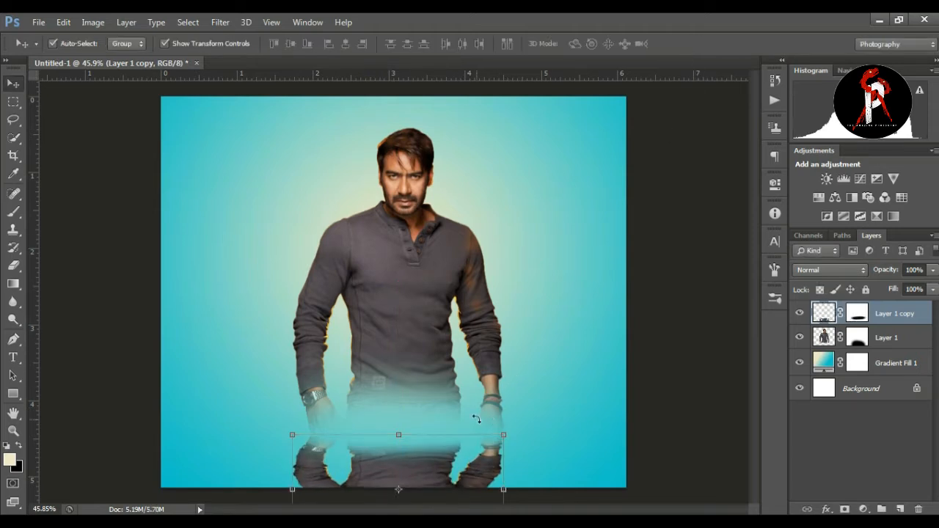
# Step: Stretch the mirrored copy downward to about 192% of its height and apply the transformation
pyautogui.click(13, 430)
pyautogui.moveTo(396, 339); pyautogui.dragTo(375, 300)
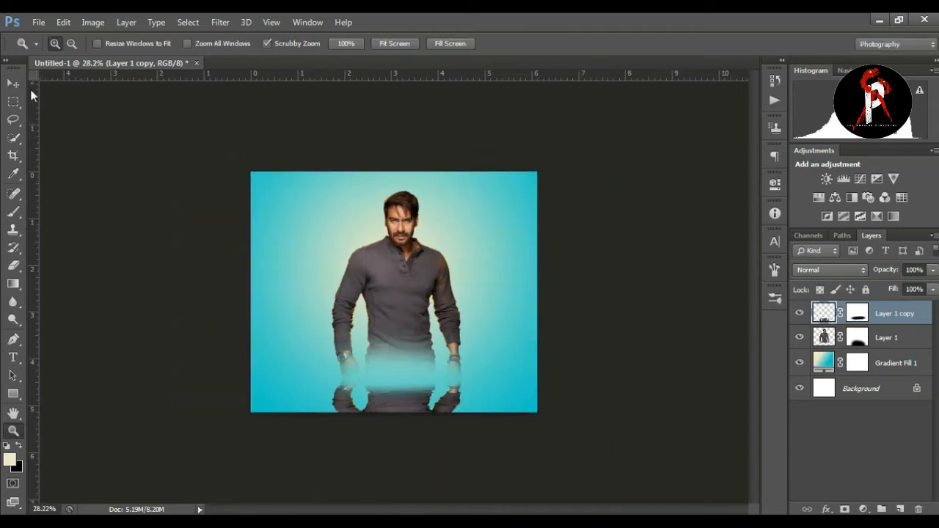
pyautogui.click(14, 84)
pyautogui.click(403, 375)
pyautogui.moveTo(400, 452); pyautogui.dragTo(394, 510)
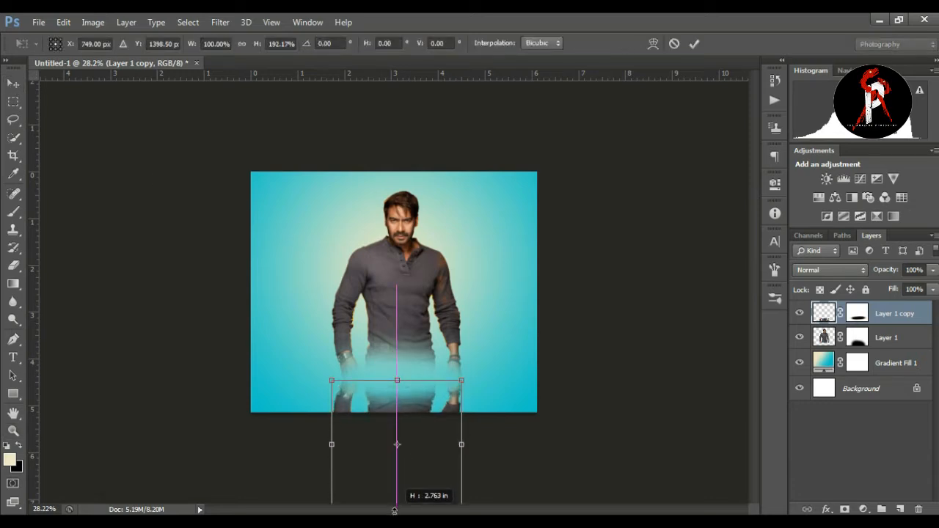
pyautogui.press('Return')
# Step: Set the reflection layer's blend mode to Soft Light at 100% opacity
pyautogui.click(933, 270)
pyautogui.moveTo(890, 286); pyautogui.dragTo(888, 291)
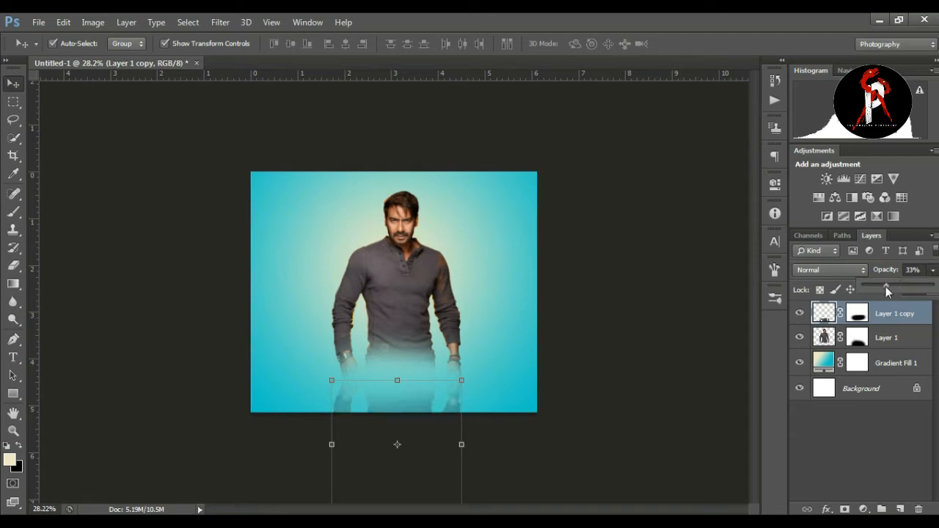
pyautogui.click(820, 270)
pyautogui.click(812, 184)
pyautogui.press('Down')
pyautogui.click(931, 270)
pyautogui.moveTo(918, 285); pyautogui.dragTo(938, 287)
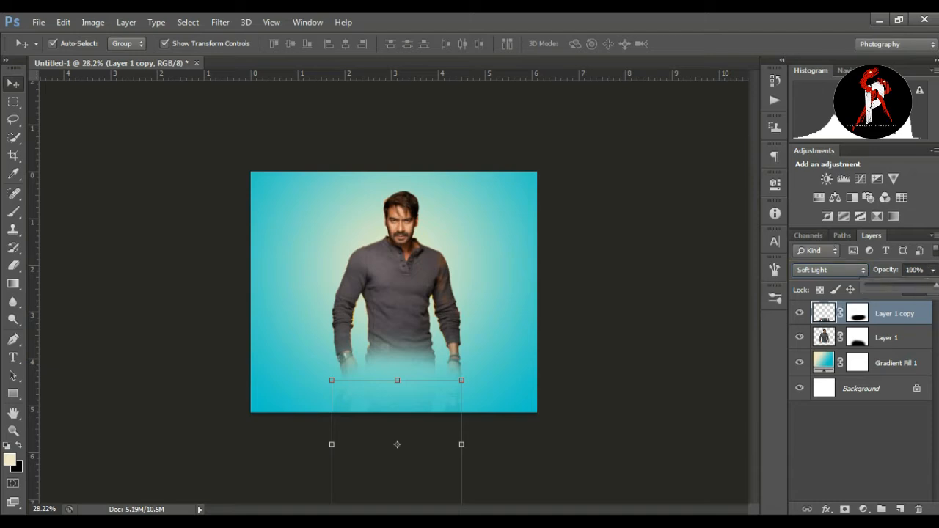
pyautogui.click(711, 302)
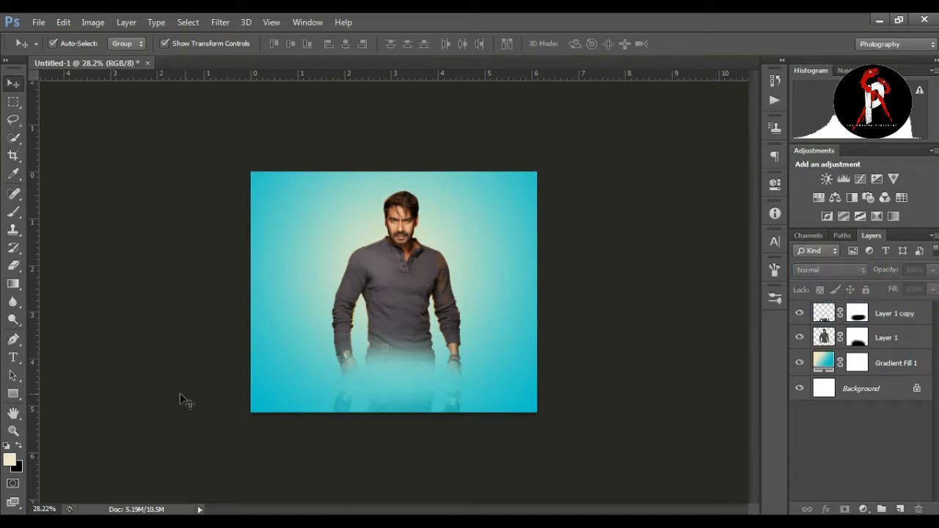
# Step: Adjust the vertical size and placement of the reflection layer below the man and apply the transformation
pyautogui.click(821, 316)
pyautogui.moveTo(396, 381); pyautogui.dragTo(404, 416)
pyautogui.press('Return')
pyautogui.click(638, 430)
# Step: Mask out the orange fringe along the hair edge above the man's forehead by painting black on Layer 1's mask with a small brush
pyautogui.click(14, 431)
pyautogui.moveTo(285, 379); pyautogui.dragTo(469, 344)
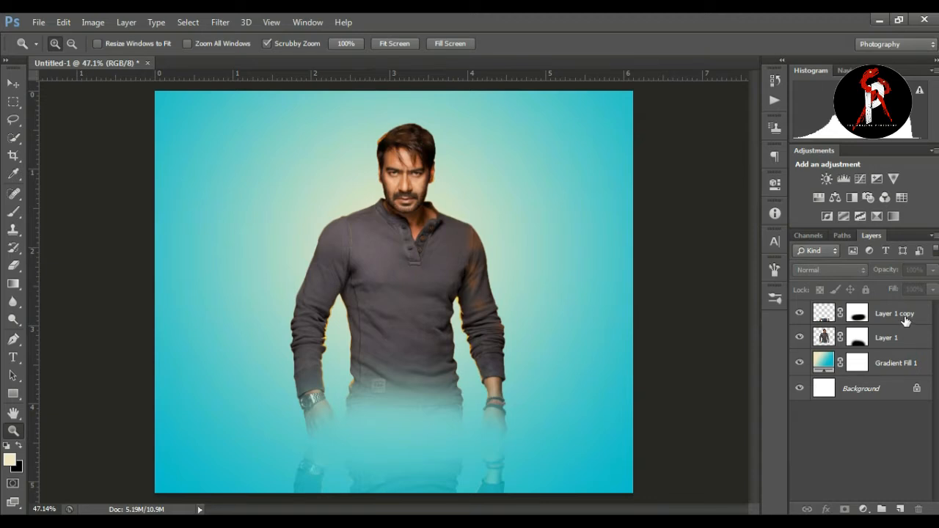
pyautogui.moveTo(393, 128); pyautogui.dragTo(482, 126)
pyautogui.click(857, 337)
pyautogui.press('d')
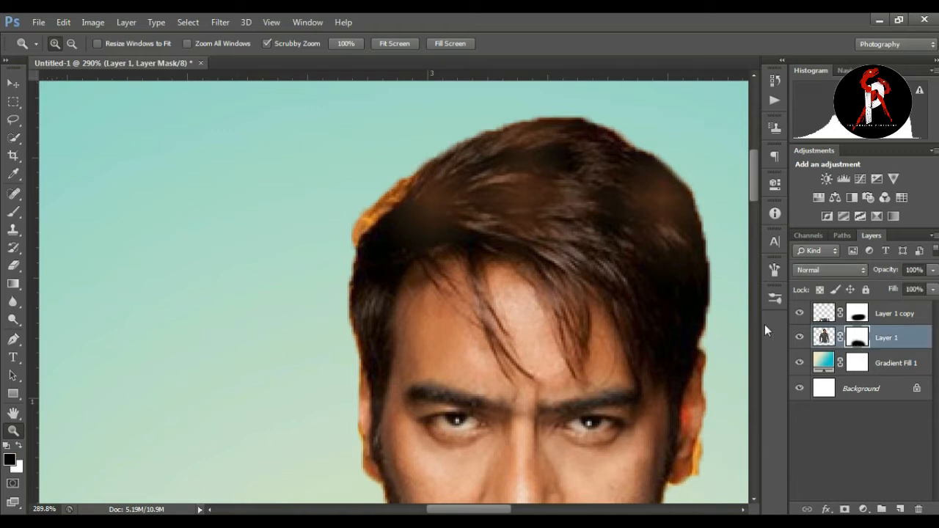
pyautogui.click(13, 266)
pyautogui.rightClick(23, 261)
pyautogui.click(60, 263)
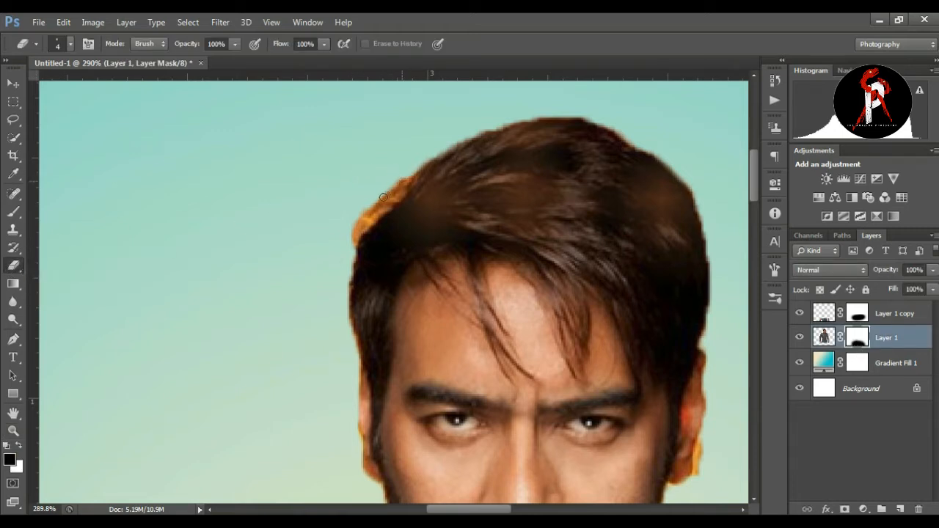
pyautogui.click(14, 211)
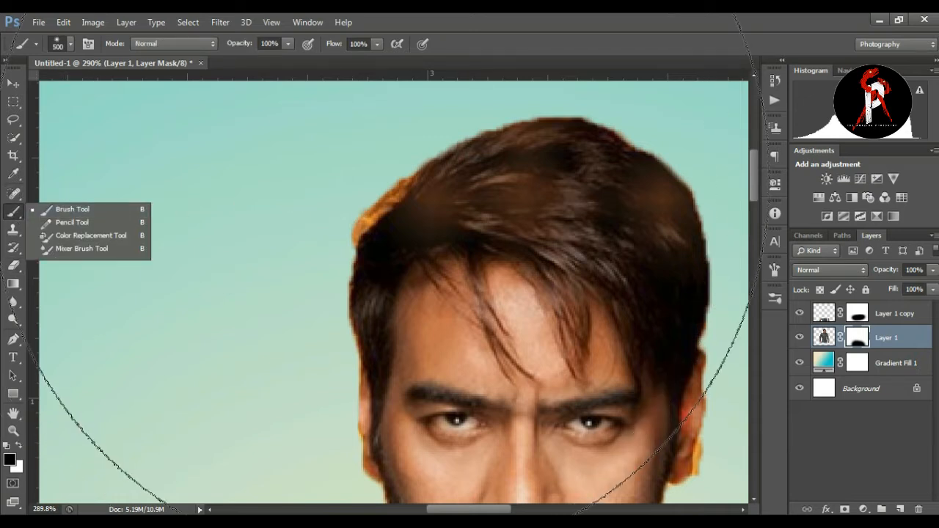
pyautogui.press('[')
pyautogui.press('[')
pyautogui.press('[')
pyautogui.press('[')
pyautogui.press('[')
pyautogui.press('[')
pyautogui.press('[')
pyautogui.press('[')
pyautogui.press('[')
pyautogui.press('[')
pyautogui.press('[')
pyautogui.press('[')
pyautogui.press('[')
pyautogui.press('[')
pyautogui.press('[')
pyautogui.press('[')
pyautogui.press('[')
pyautogui.press('[')
pyautogui.press('[')
pyautogui.press('[')
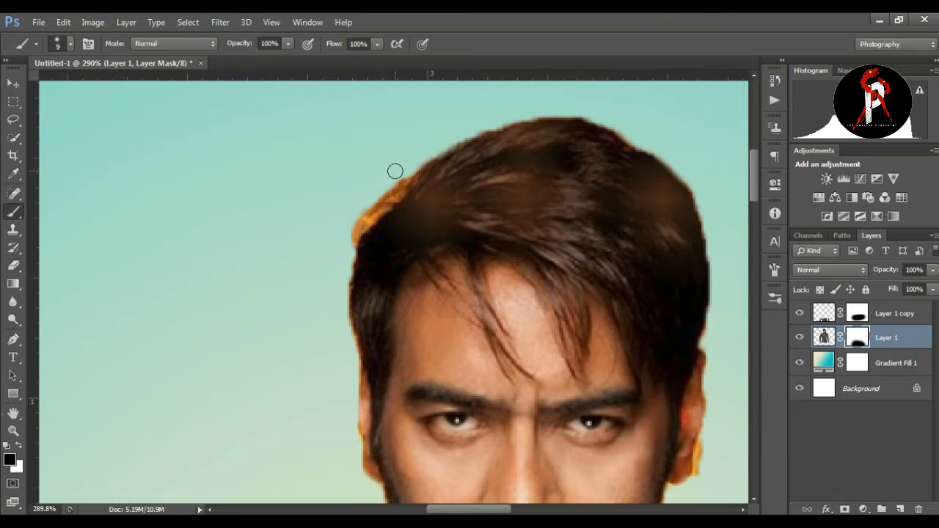
pyautogui.moveTo(400, 168); pyautogui.dragTo(354, 221)
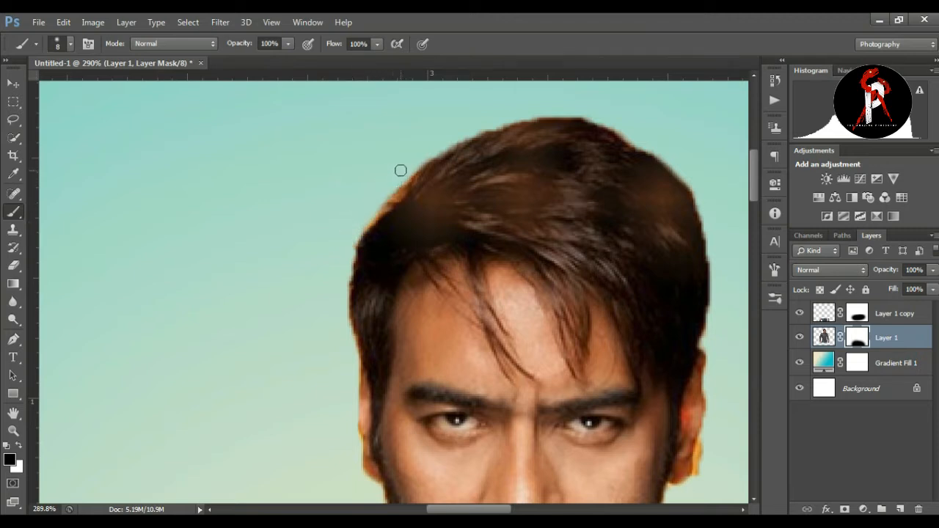
# Step: Paint black on Layer 1's mask with a 7 px brush to hide the yellow fringe beside the man's ear
pyautogui.click(14, 431)
pyautogui.moveTo(332, 295); pyautogui.dragTo(275, 293)
pyautogui.moveTo(518, 380)
pyautogui.mouseDown()
pyautogui.moveTo(572, 355)
pyautogui.moveTo(697, 345)
pyautogui.mouseUp()
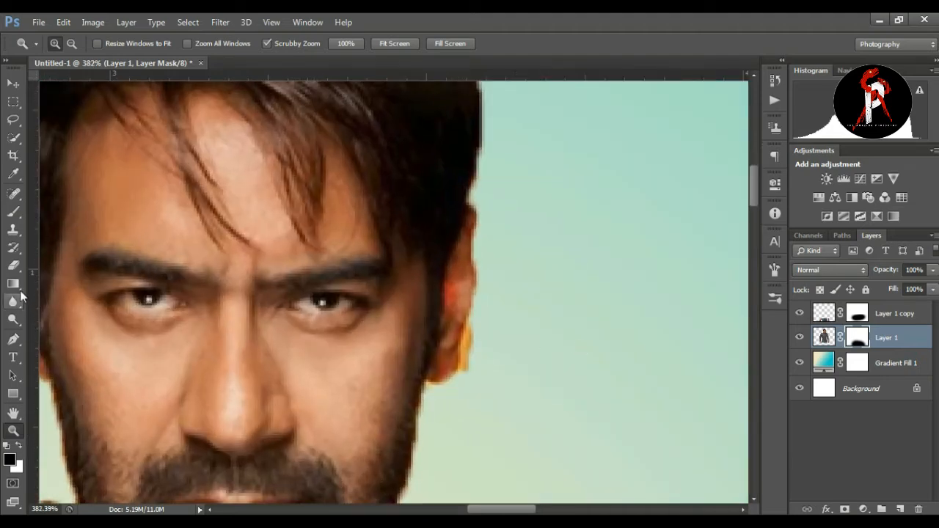
pyautogui.click(13, 212)
pyautogui.press('[')
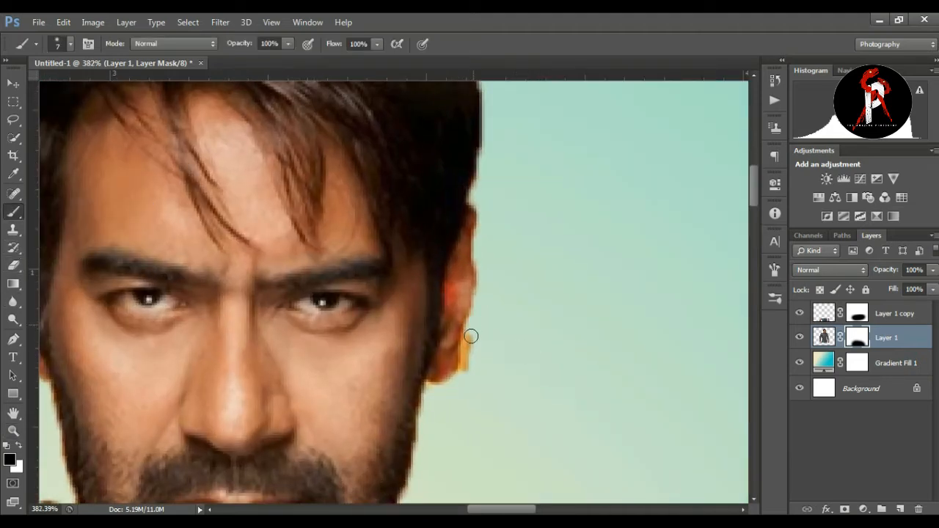
pyautogui.moveTo(472, 331); pyautogui.dragTo(464, 393)
pyautogui.click(13, 431)
pyautogui.moveTo(427, 244); pyautogui.dragTo(452, 268)
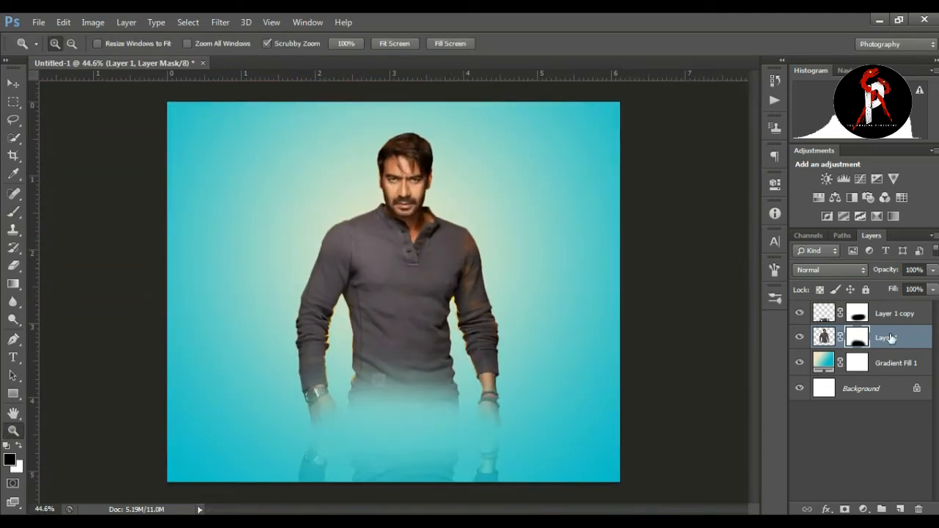
# Step: Add a new empty layer above Layer 1 and set the foreground colour to orange ffc000 for the Brush tool
pyautogui.click(900, 509)
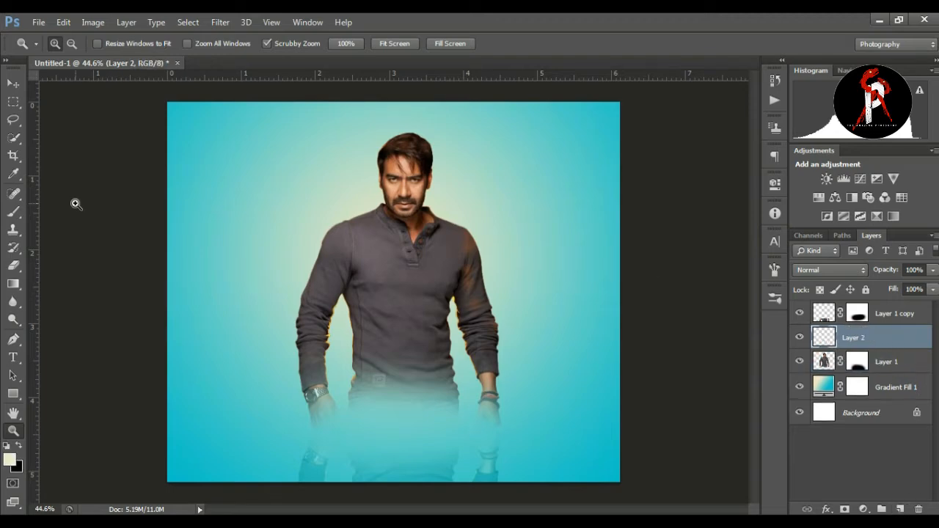
pyautogui.rightClick(13, 212)
pyautogui.click(52, 214)
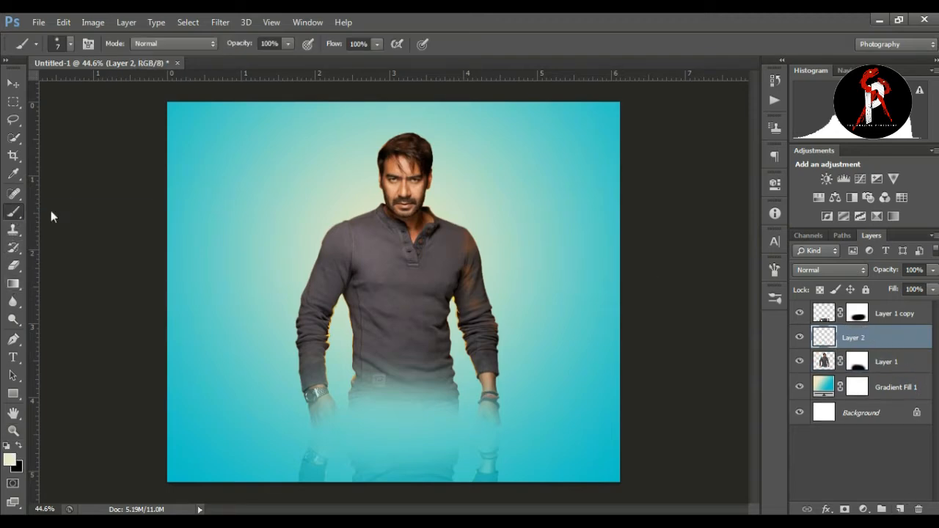
pyautogui.click(10, 459)
pyautogui.click(757, 300)
pyautogui.click(746, 142)
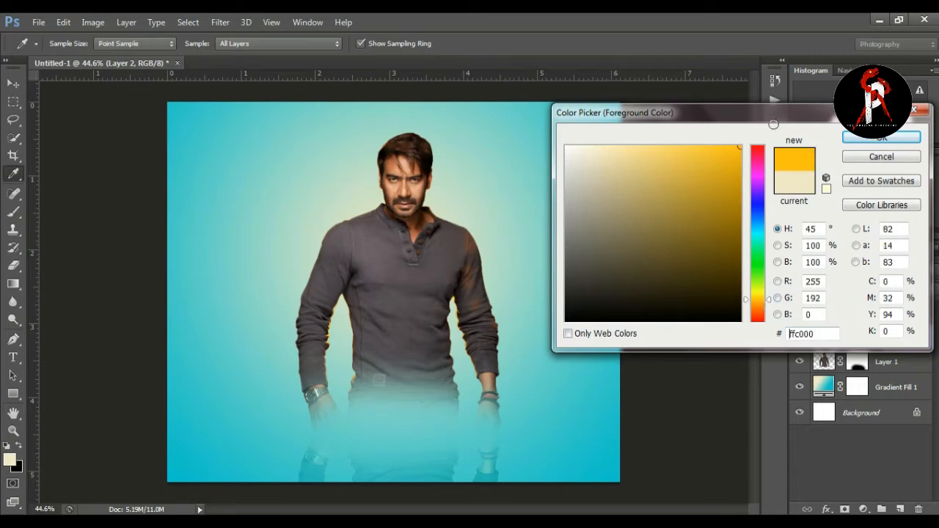
pyautogui.click(881, 137)
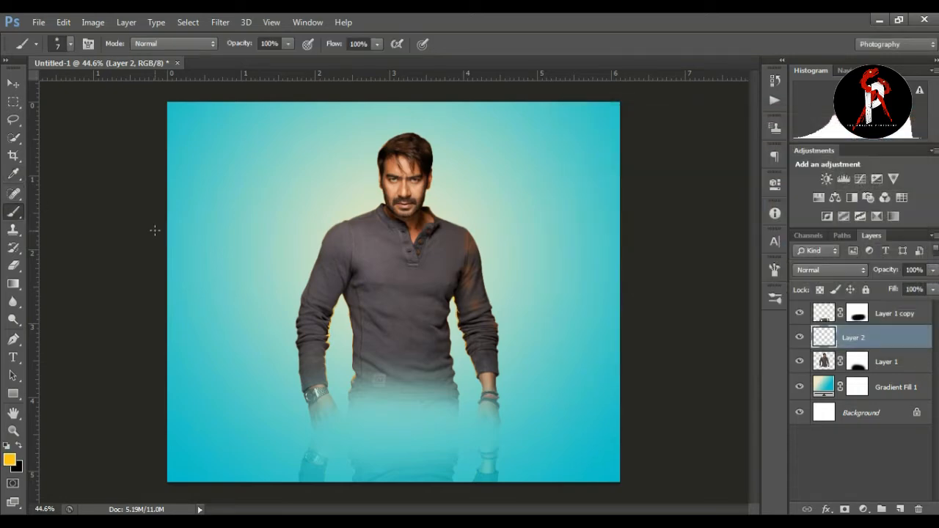
# Step: Dab a 1400 px soft orange spot over the man's chest on Layer 2 and clip the layer to Layer 1
pyautogui.press(']')
pyautogui.press(']')
pyautogui.press(']')
pyautogui.press(']')
pyautogui.press(']')
pyautogui.press(']')
pyautogui.press(']')
pyautogui.press(']')
pyautogui.click(398, 255)
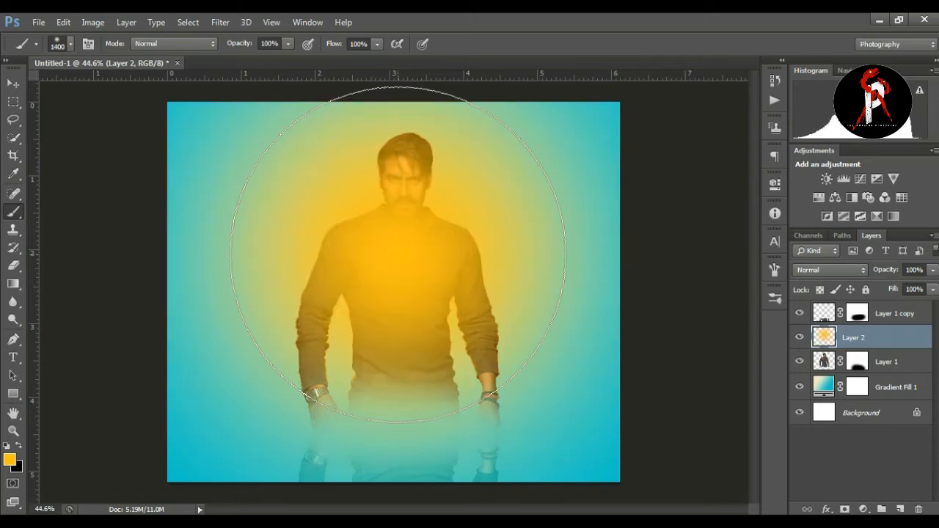
pyautogui.rightClick(882, 345)
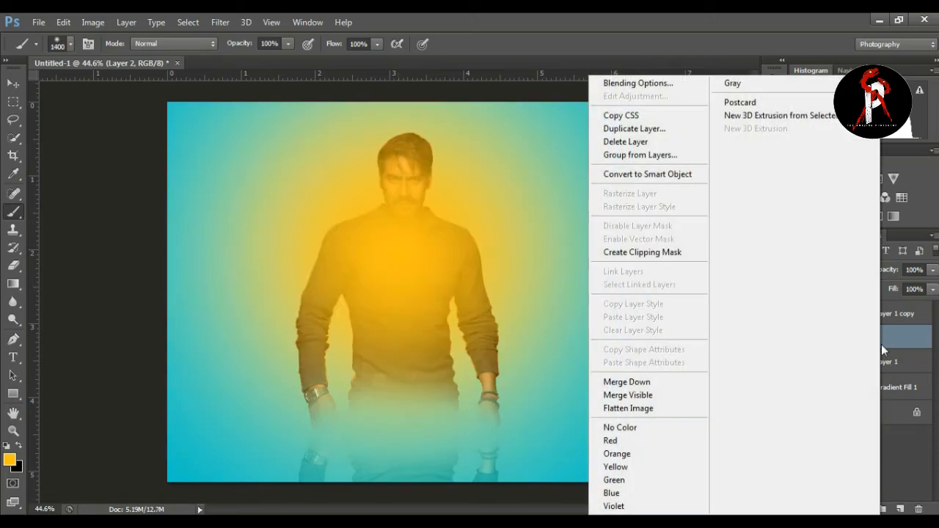
pyautogui.click(674, 253)
# Step: Compare several blend modes on the clipped orange Layer 2 and set it to Overlay
pyautogui.click(831, 269)
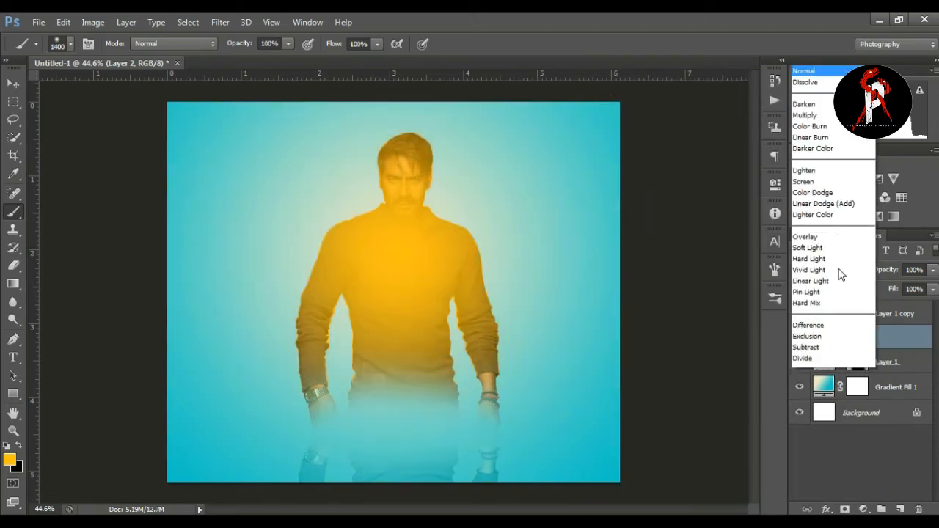
pyautogui.click(825, 186)
pyautogui.press('Down')
pyautogui.press('Down')
pyautogui.press('Down')
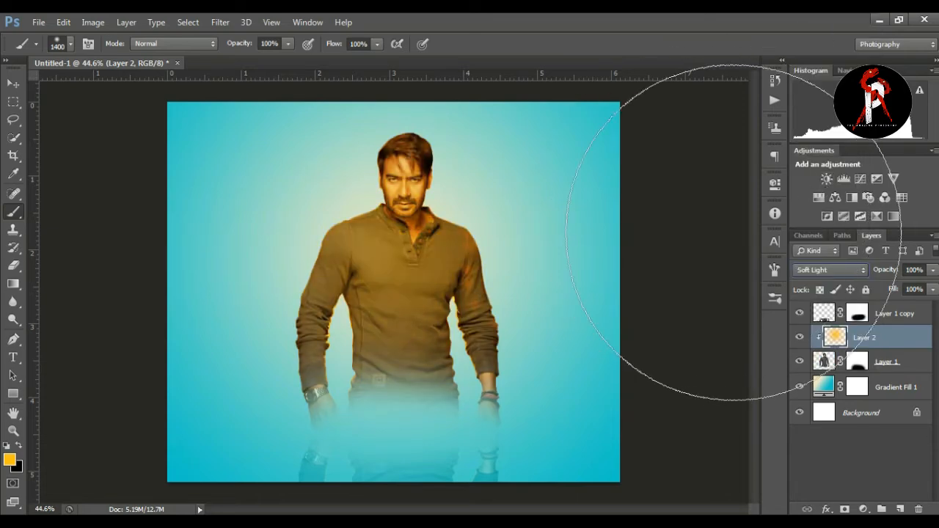
pyautogui.press('Down')
pyautogui.press('Down')
pyautogui.press('Down')
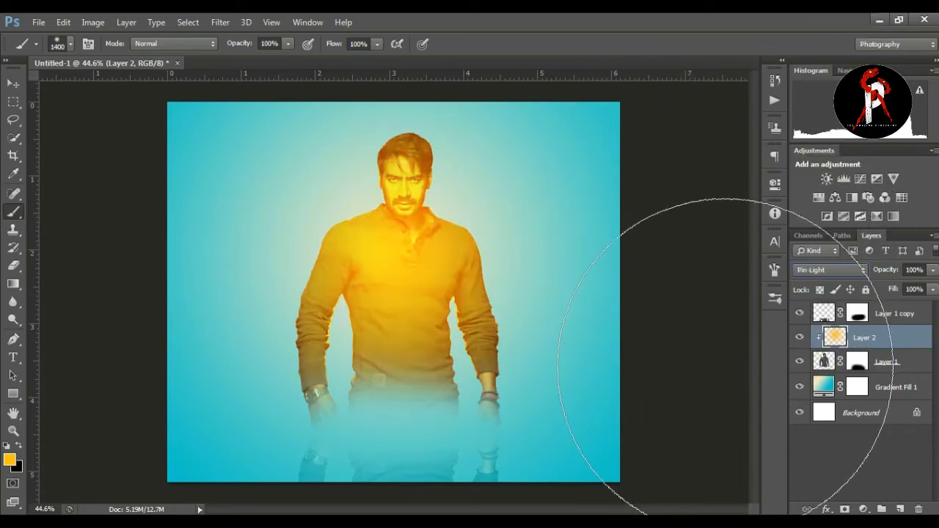
pyautogui.press('Up')
pyautogui.press('Down')
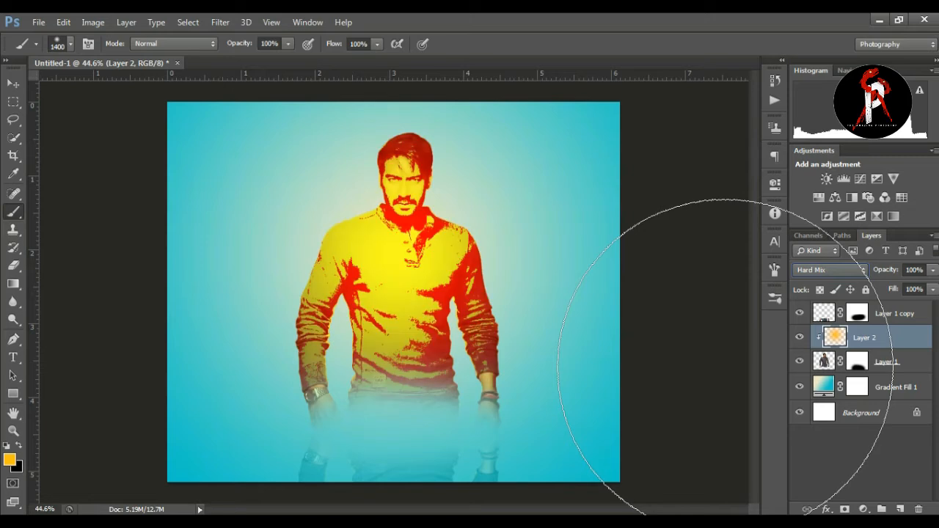
pyautogui.press('Up')
pyautogui.press('Up')
pyautogui.press('Up')
pyautogui.press('Up')
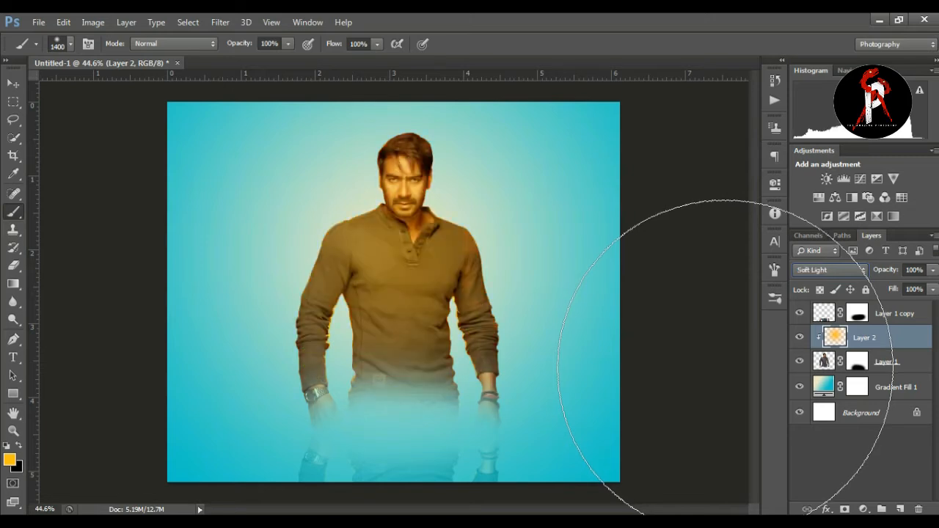
pyautogui.press('Up')
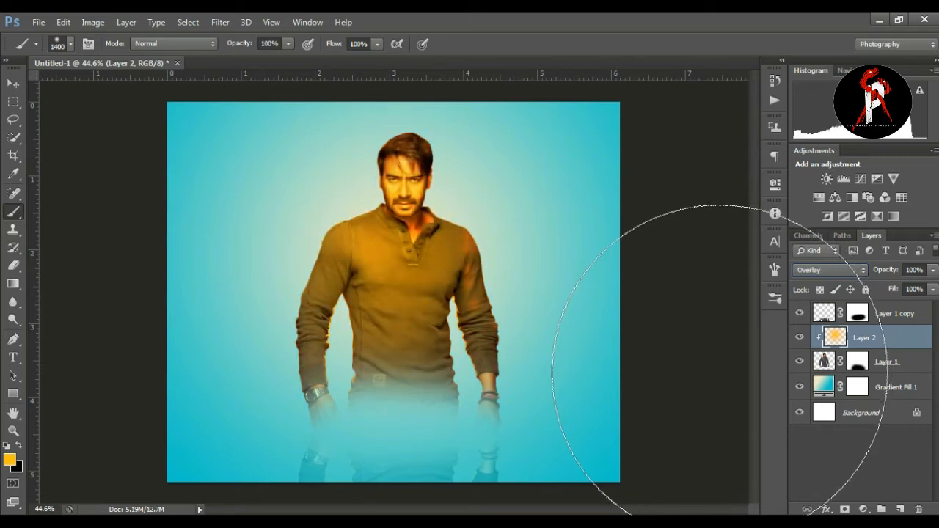
pyautogui.click(14, 85)
pyautogui.click(67, 159)
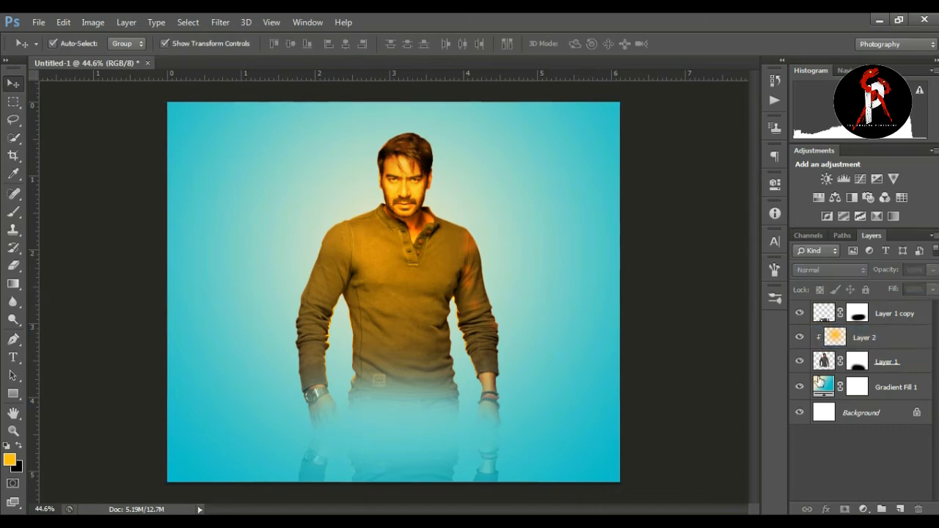
# Step: Lower the opacity of the orange Layer 2 to about 76%
pyautogui.click(851, 338)
pyautogui.click(932, 271)
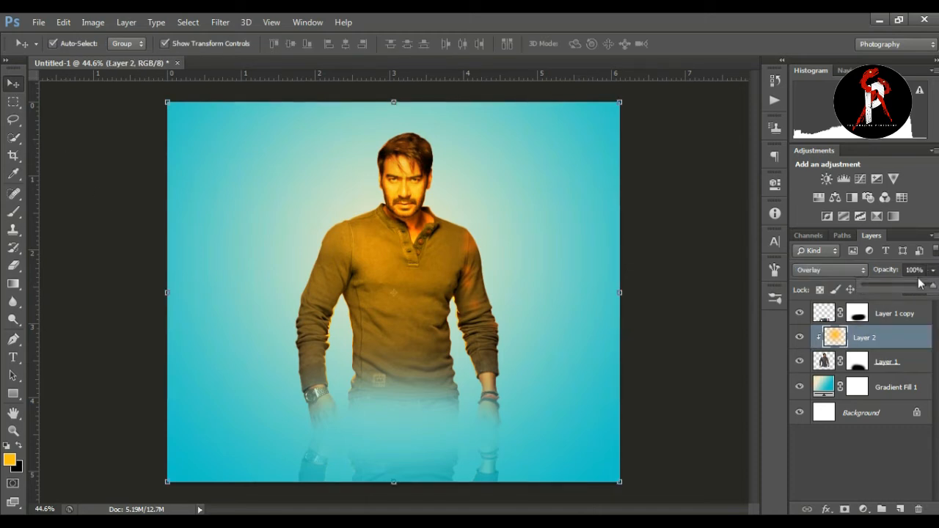
pyautogui.moveTo(915, 289); pyautogui.dragTo(914, 288)
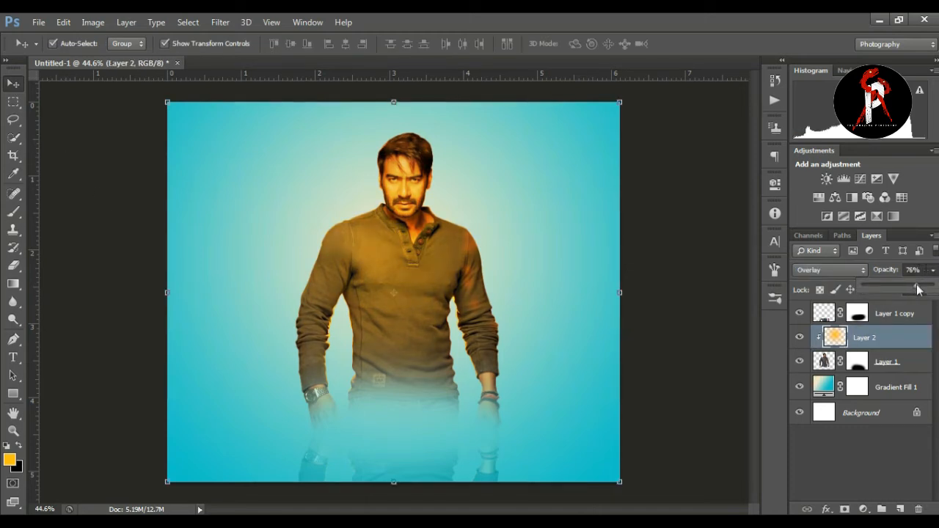
pyautogui.click(680, 295)
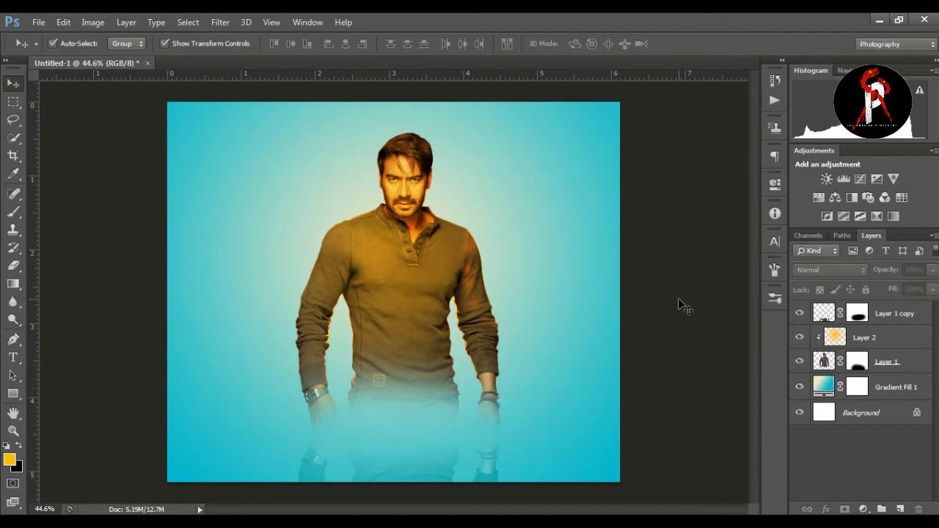
# Step: Place the cut-out man in the white hat on the top layer beside the main figure and set its blend mode to Luminosity
pyautogui.moveTo(535, 262); pyautogui.dragTo(524, 298)
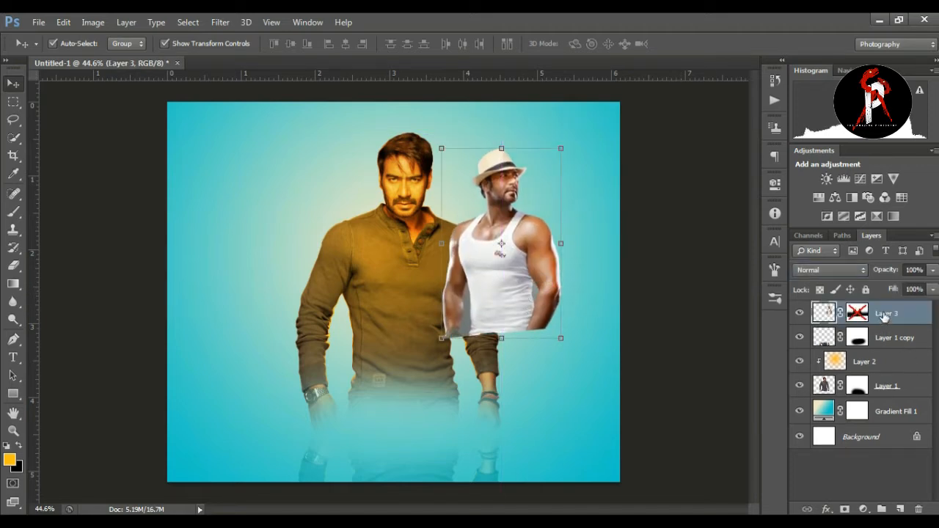
pyautogui.moveTo(528, 266); pyautogui.dragTo(527, 248)
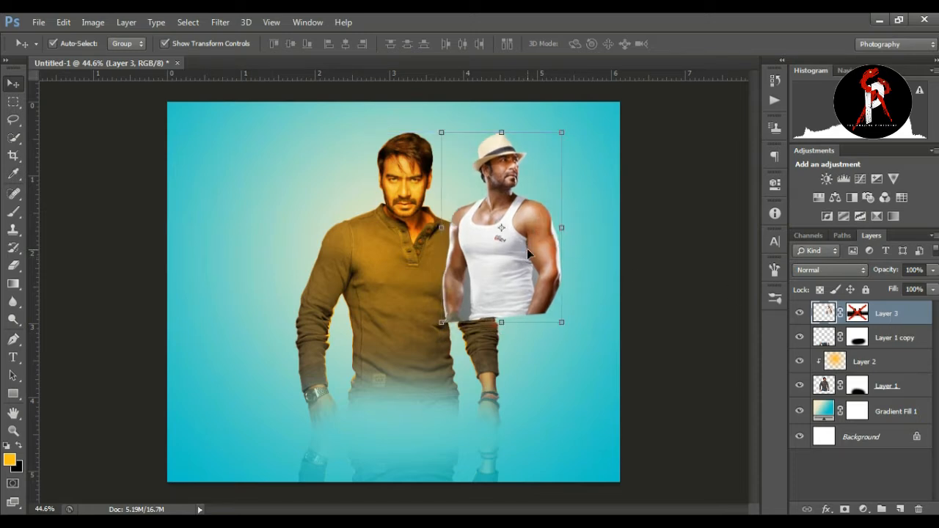
pyautogui.click(821, 270)
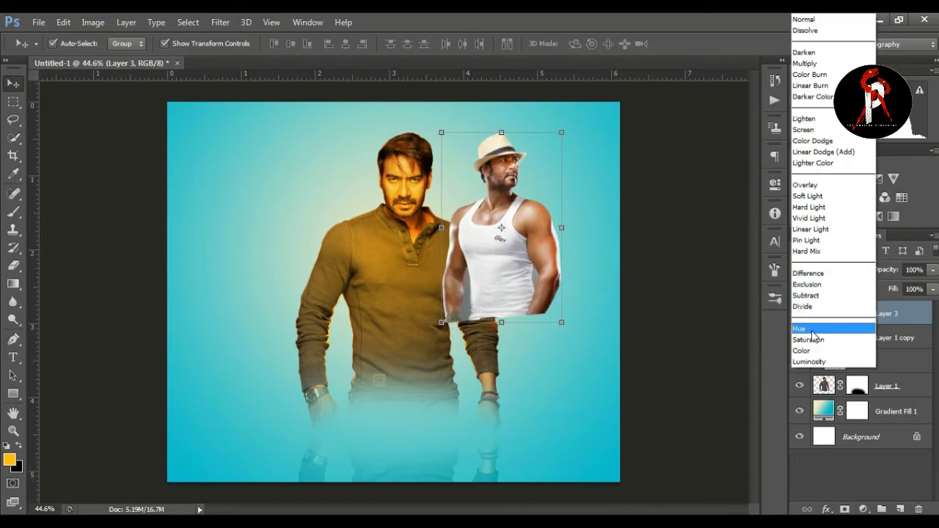
pyautogui.click(816, 362)
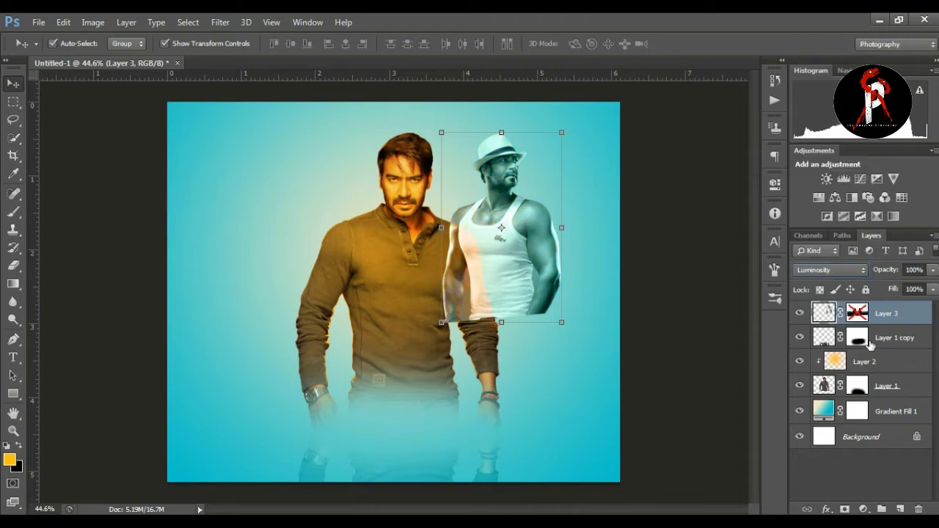
# Step: Enable Layer 3's mask and move the man in the hat slightly down next to the main man's shoulder
pyautogui.keyDown('shift'); pyautogui.click(859, 314); pyautogui.keyUp('shift')
pyautogui.moveTo(528, 230); pyautogui.dragTo(536, 263)
pyautogui.click(692, 251)
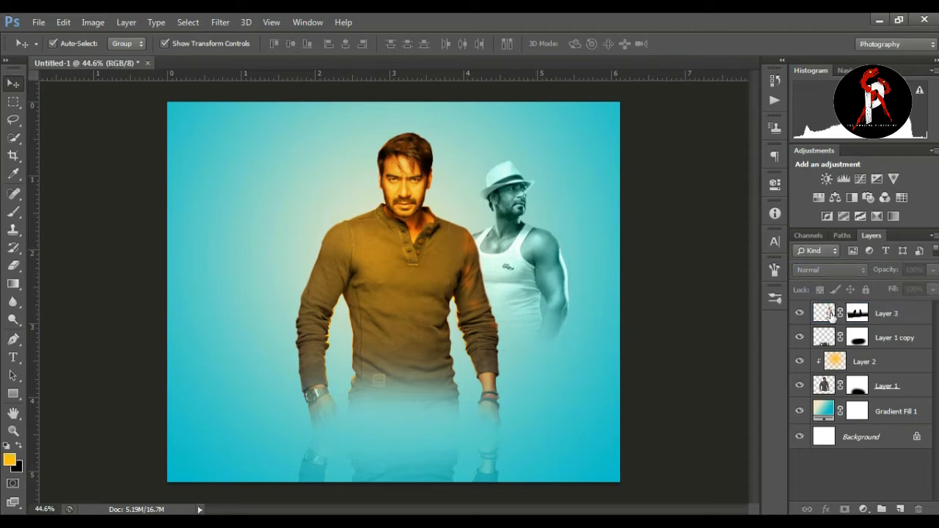
# Step: Duplicate Layer 3 to the opposite side of the main man and flip the copy horizontally
pyautogui.click(831, 312)
pyautogui.moveTo(542, 283); pyautogui.dragTo(315, 286)
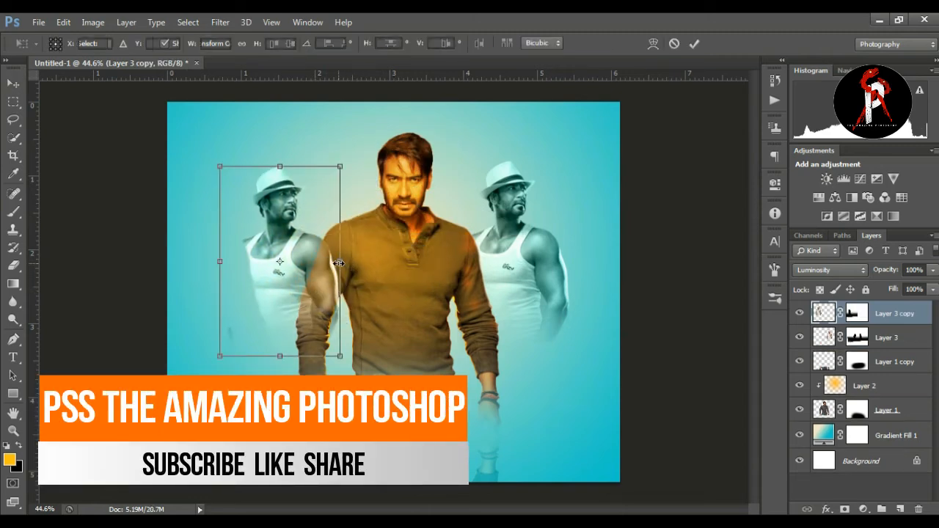
pyautogui.rightClick(339, 263)
pyautogui.click(413, 269)
pyautogui.moveTo(280, 295); pyautogui.dragTo(281, 303)
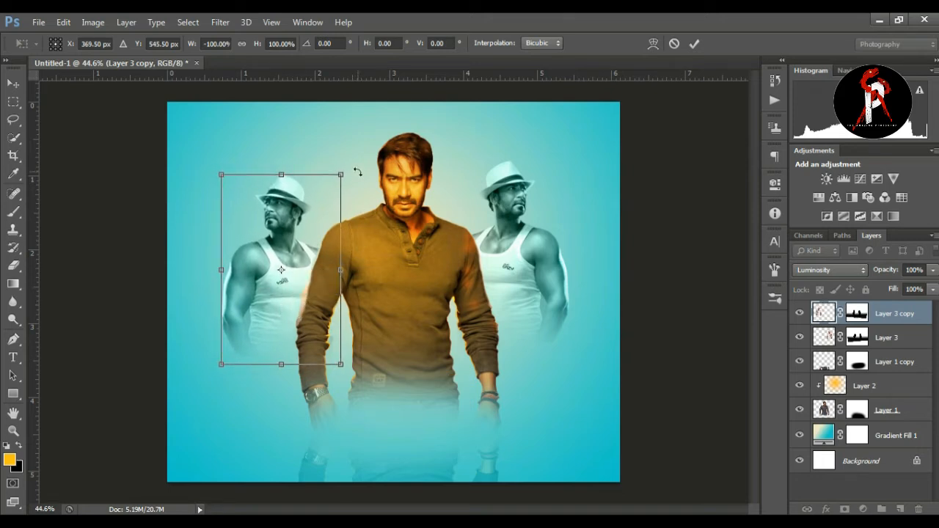
# Step: Rotate the flipped copy slightly clockwise, nudge it into place beside the main man and apply the transformation
pyautogui.moveTo(359, 168); pyautogui.dragTo(361, 164)
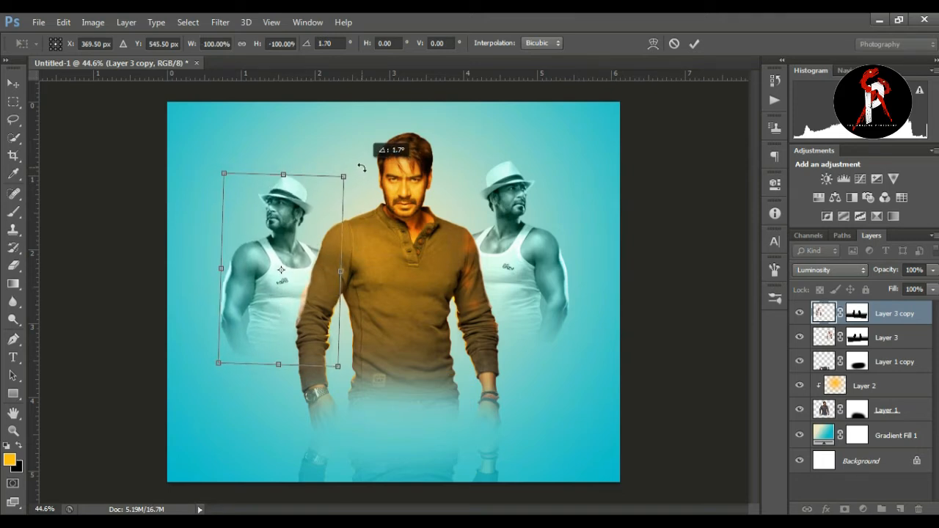
pyautogui.moveTo(300, 279); pyautogui.dragTo(297, 276)
pyautogui.press('Return')
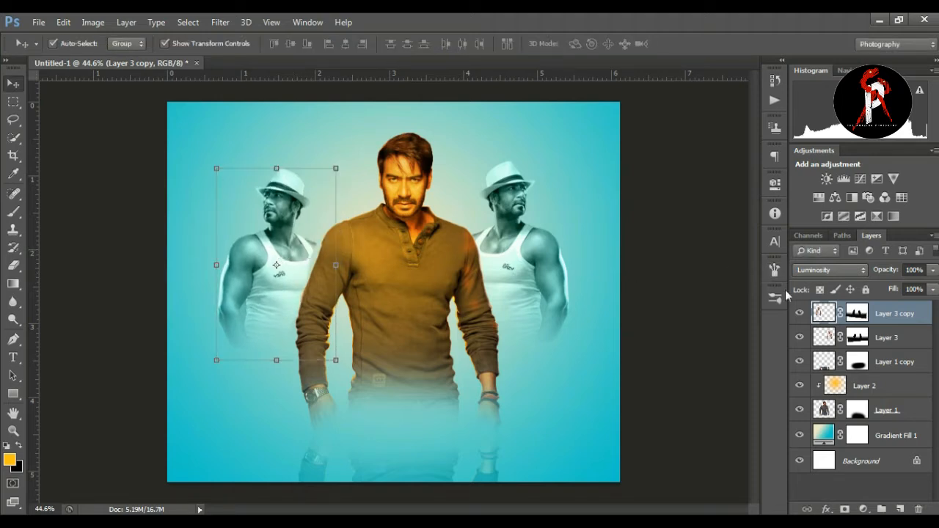
# Step: Paint on Layer 3 copy's mask with a 35 px brush to restore the hat man's shoulder where it meets the main man
pyautogui.click(857, 313)
pyautogui.click(13, 211)
pyautogui.click(59, 211)
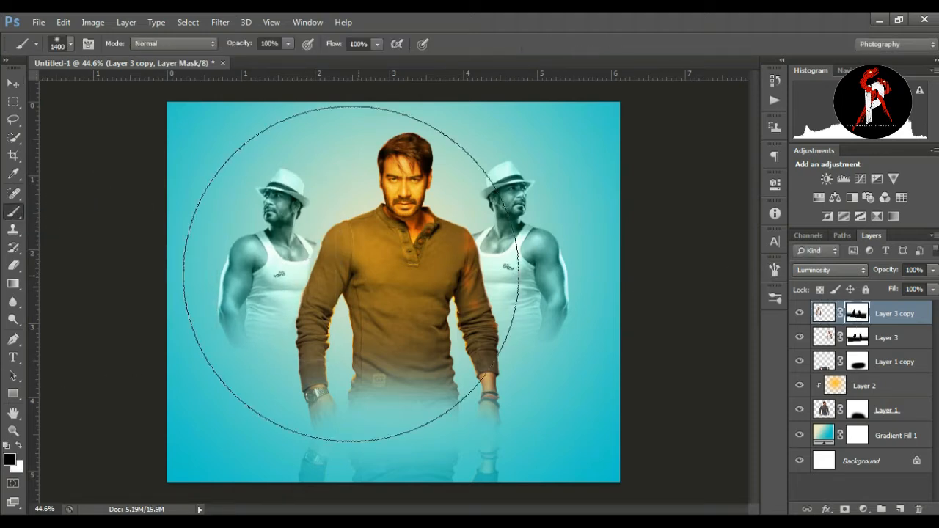
pyautogui.press('[')
pyautogui.press('[')
pyautogui.press('[')
pyautogui.press('[')
pyautogui.press('[')
pyautogui.press('[')
pyautogui.press('[')
pyautogui.press('[')
pyautogui.press('[')
pyautogui.press('[')
pyautogui.press('[')
pyautogui.press('[')
pyautogui.press('[')
pyautogui.press('[')
pyautogui.press('[')
pyautogui.press('[')
pyautogui.press('[')
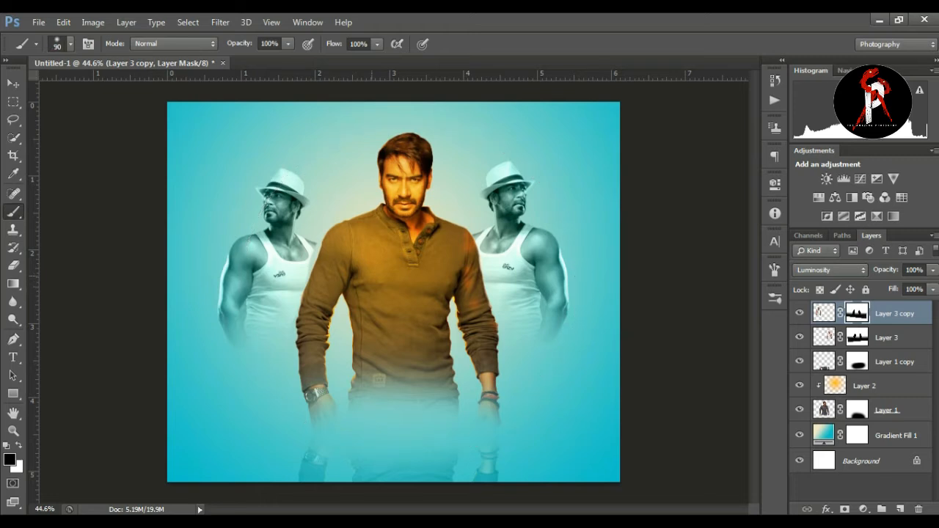
pyautogui.press('x')
pyautogui.press('[')
pyautogui.press('[')
pyautogui.press('[')
pyautogui.moveTo(303, 250); pyautogui.dragTo(311, 269)
pyautogui.click(13, 431)
pyautogui.moveTo(488, 265); pyautogui.dragTo(449, 252)
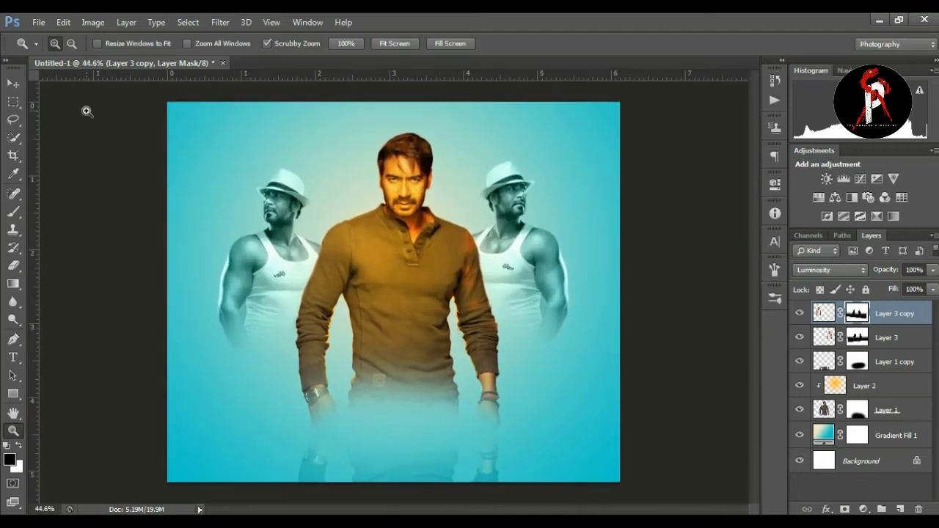
pyautogui.click(13, 82)
pyautogui.click(71, 177)
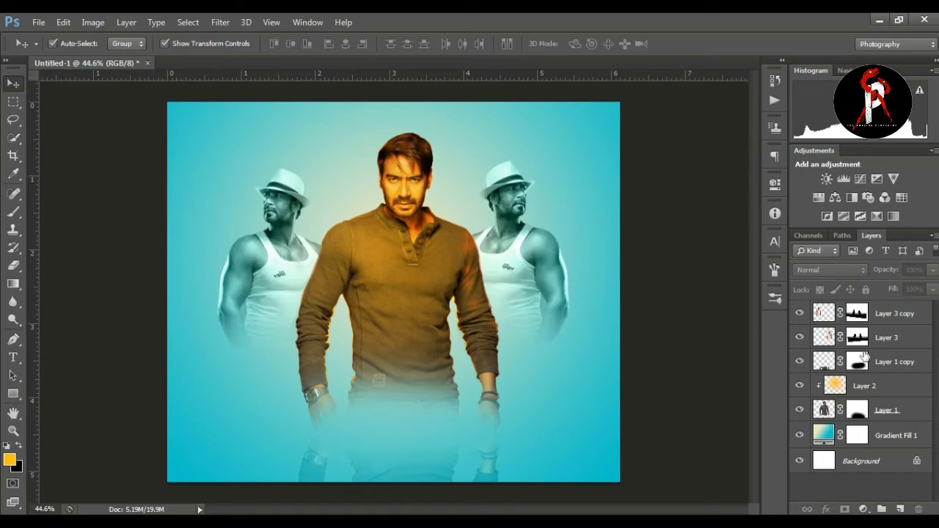
# Step: Apply Brightness/Contrast to the main man on Layer 1 with brightness -26 and contrast 32
pyautogui.click(825, 416)
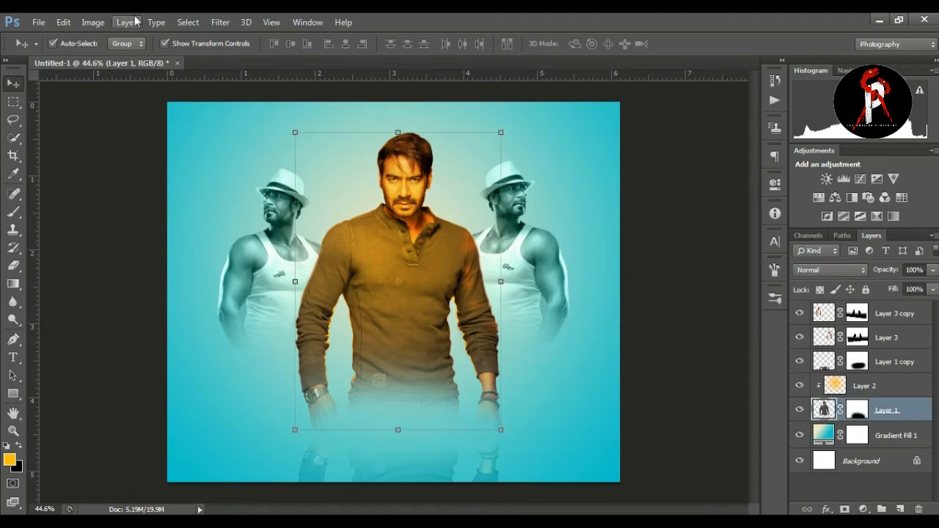
pyautogui.click(93, 22)
pyautogui.moveTo(121, 57)
pyautogui.click(323, 56)
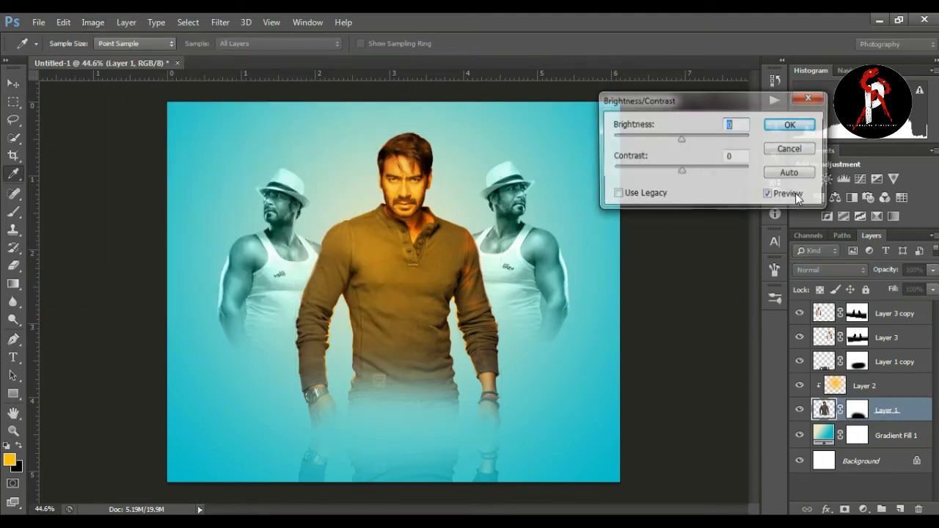
pyautogui.moveTo(684, 170); pyautogui.dragTo(703, 169)
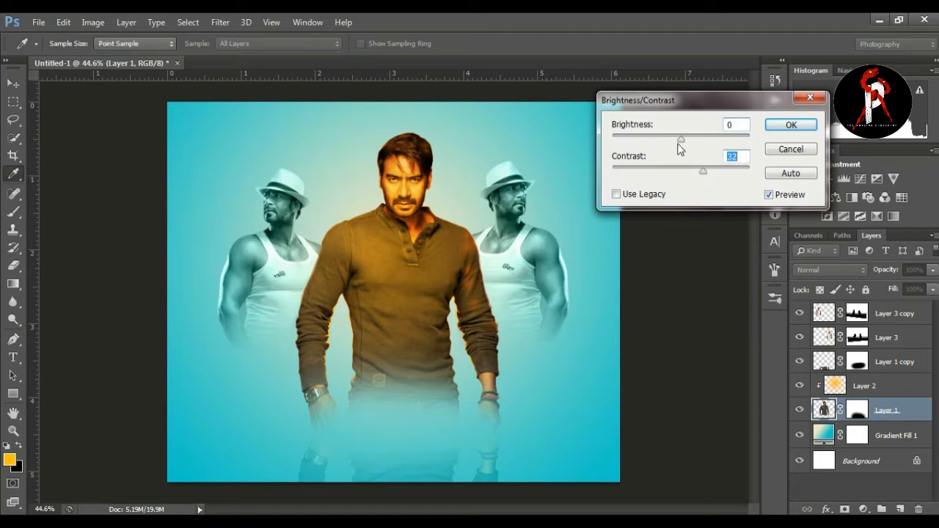
pyautogui.moveTo(681, 140); pyautogui.dragTo(665, 139)
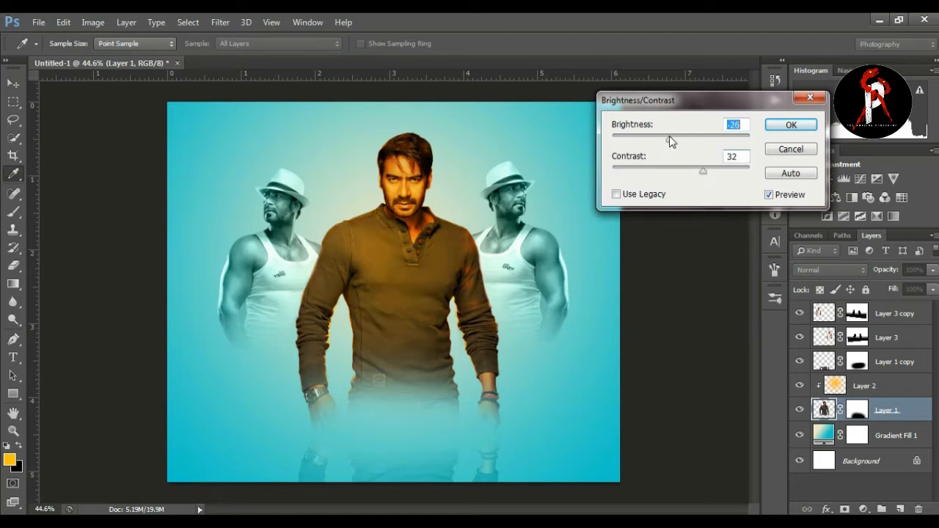
pyautogui.click(791, 125)
pyautogui.press('v')
# Step: Adjust the opacity of the orange Overlay glow on Layer 2 that tints the main man
pyautogui.click(839, 387)
pyautogui.click(933, 270)
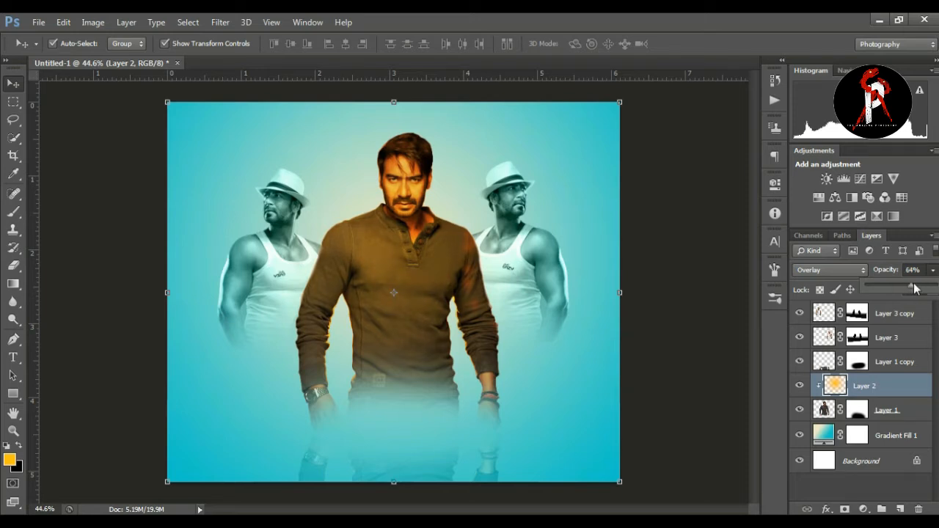
pyautogui.click(715, 292)
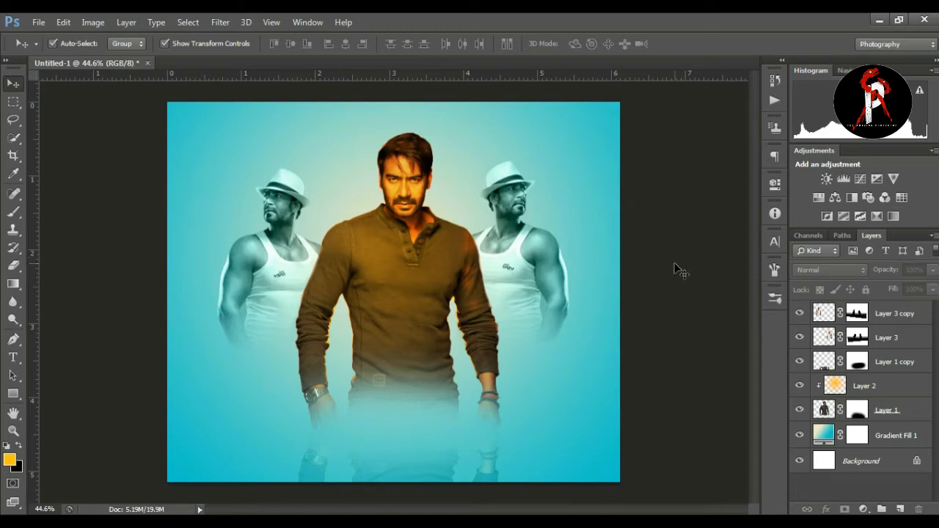
# Step: Check the finished design in ajay dab.psd and add the text AJAY in Roboto Black, 30.66 pt, below the main man's waist
pyautogui.click(409, 488)
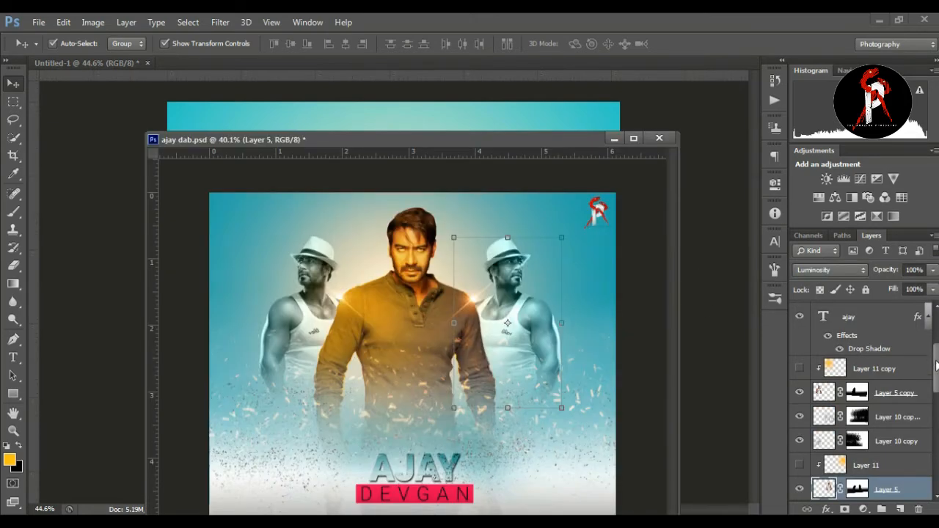
pyautogui.click(614, 139)
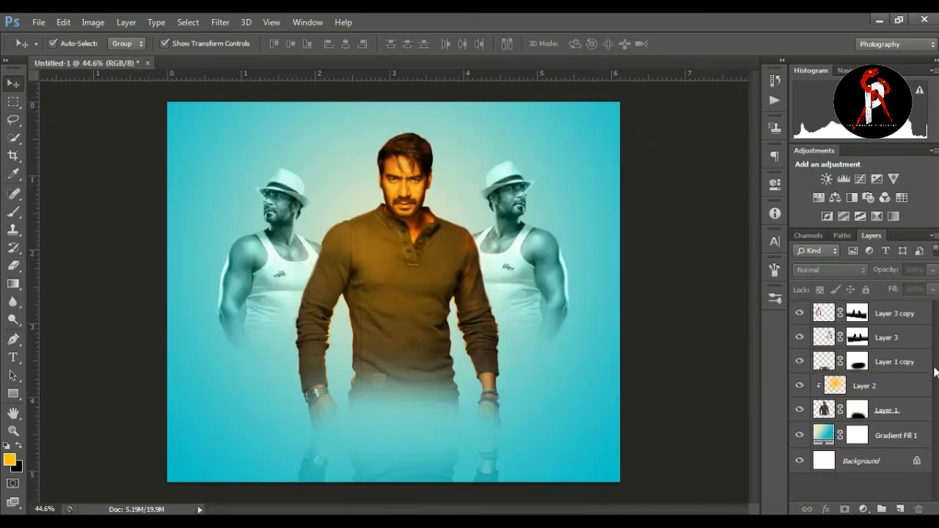
pyautogui.click(895, 317)
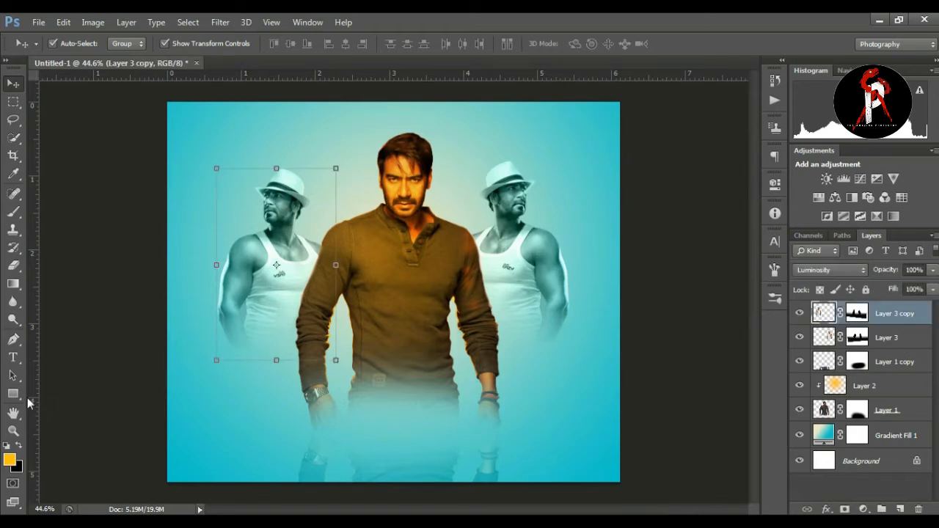
pyautogui.click(13, 360)
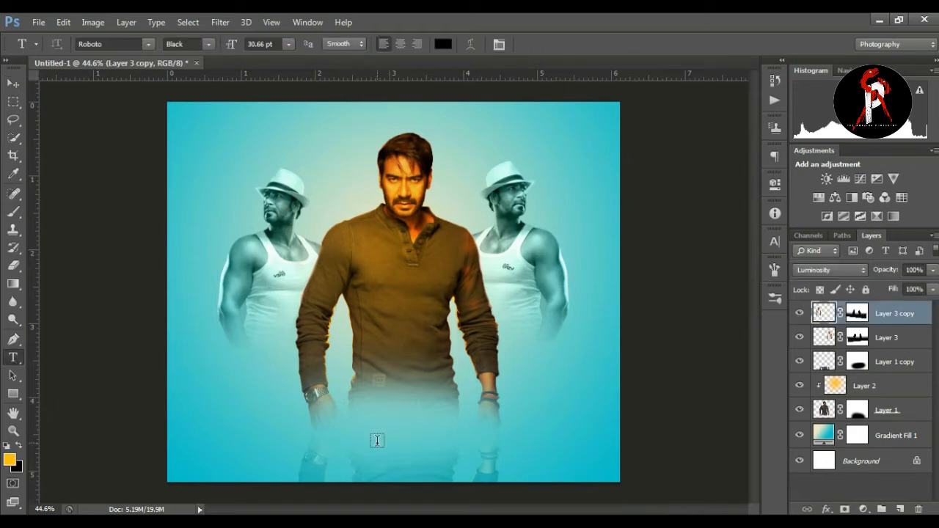
pyautogui.click(378, 441)
pyautogui.write('A')
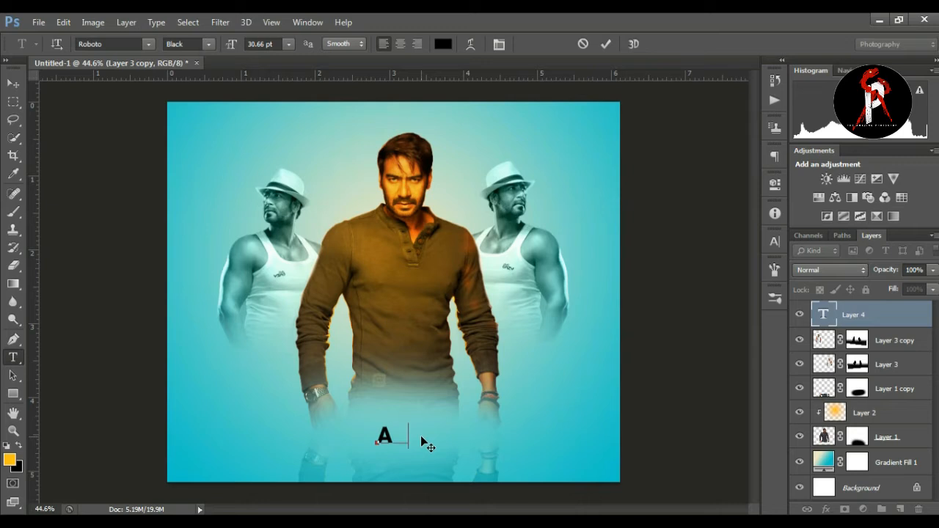
pyautogui.write('H')
pyautogui.press('BackSpace')
pyautogui.write('JAY')
pyautogui.click(608, 46)
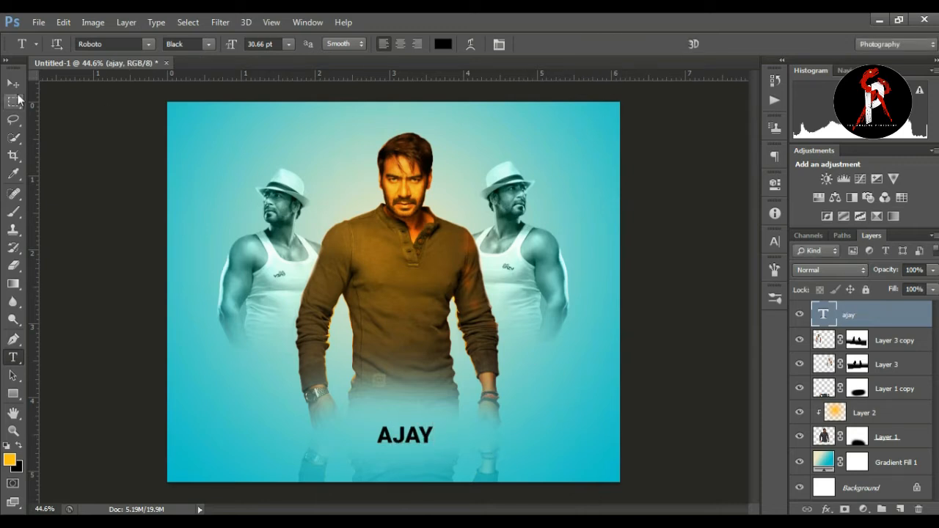
# Step: Enlarge the AJAY text to about the width of the main man's torso and centre it below his waist
pyautogui.click(13, 83)
pyautogui.hotkey('ctrl', 't')
pyautogui.moveTo(434, 424); pyautogui.dragTo(481, 400)
pyautogui.moveTo(375, 400); pyautogui.dragTo(358, 398)
pyautogui.moveTo(456, 428); pyautogui.dragTo(433, 424)
pyautogui.press('Return')
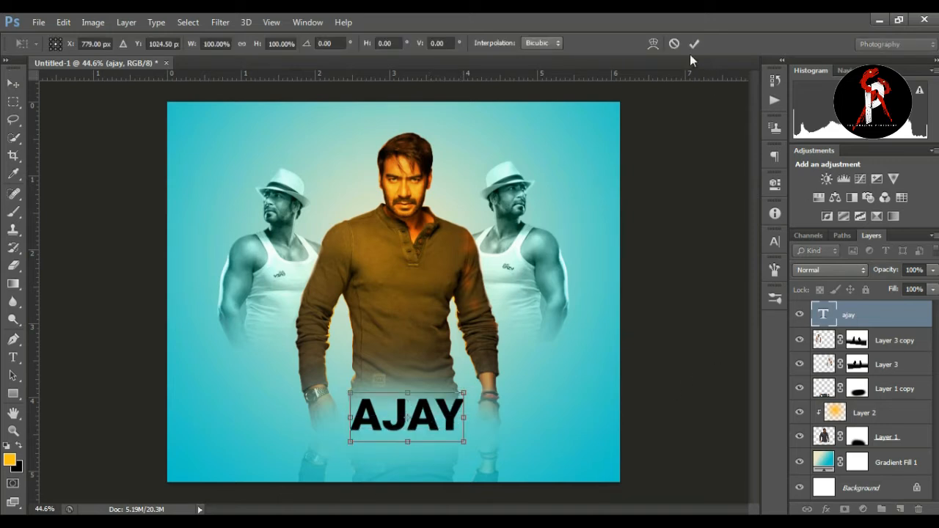
pyautogui.click(695, 43)
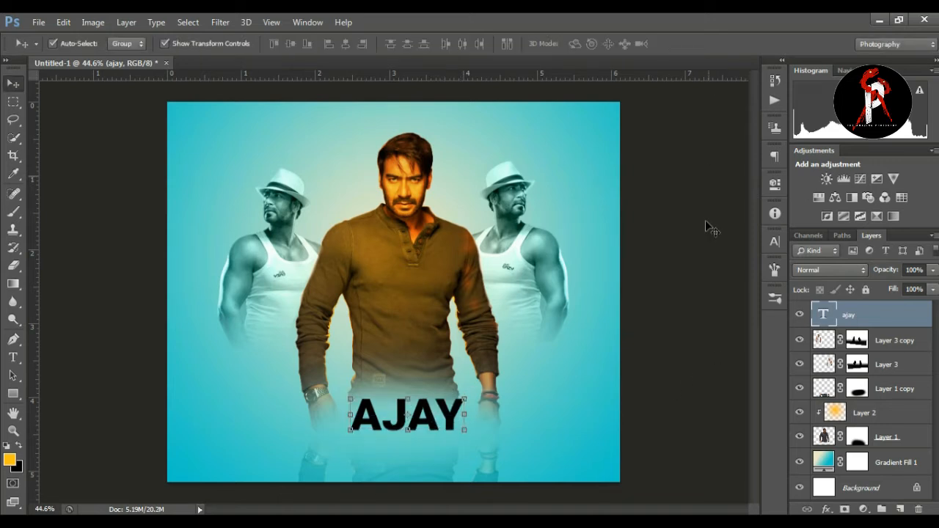
# Step: Draw a pink rectangle without a stroke, about 397 by 60 px, directly beneath the AJAY text
pyautogui.click(13, 394)
pyautogui.click(69, 390)
pyautogui.click(130, 44)
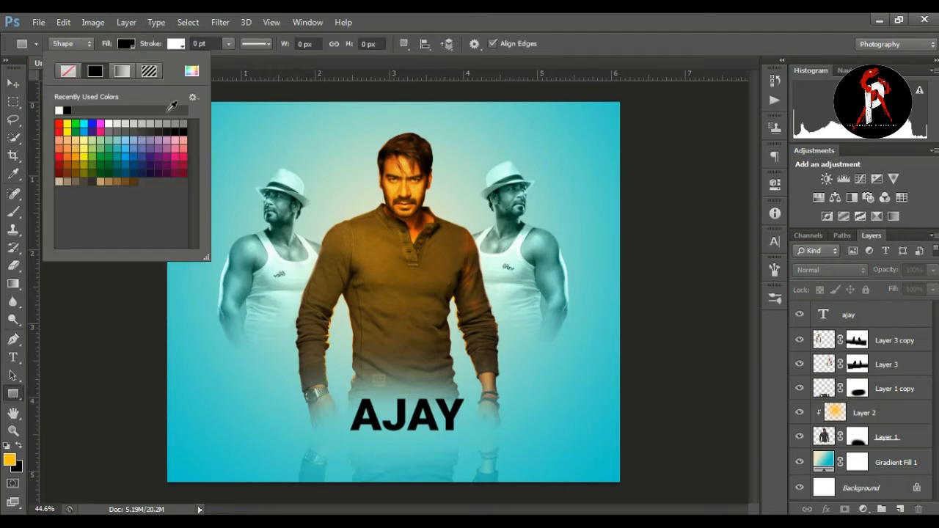
pyautogui.click(182, 151)
pyautogui.press('Return')
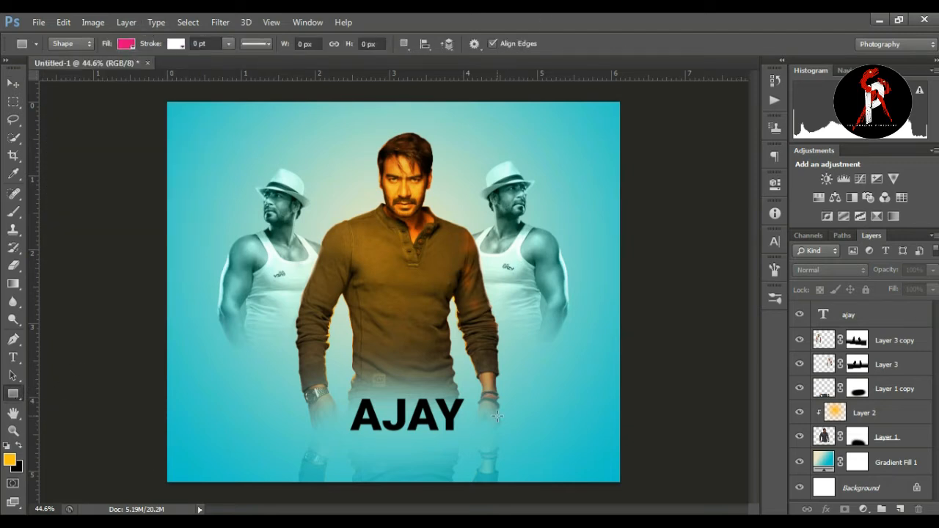
pyautogui.moveTo(345, 436); pyautogui.dragTo(466, 455)
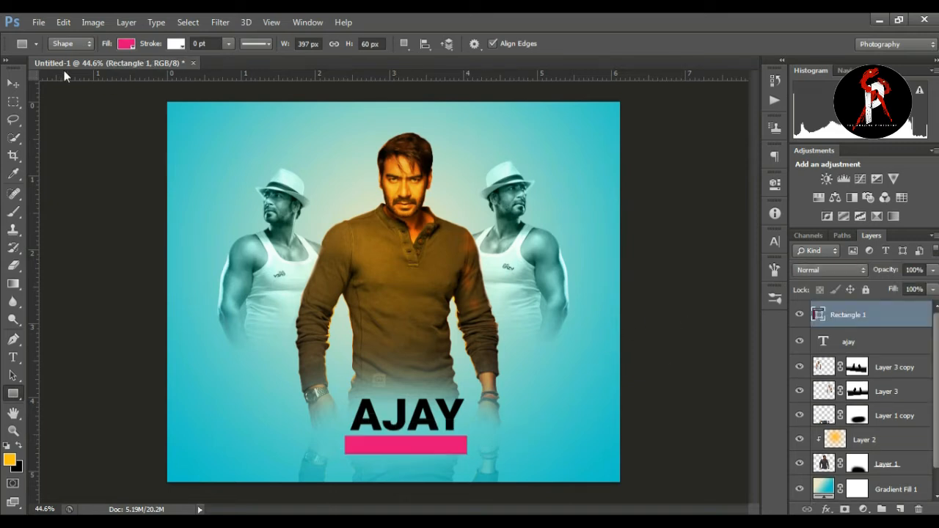
pyautogui.press('v')
pyautogui.click(69, 114)
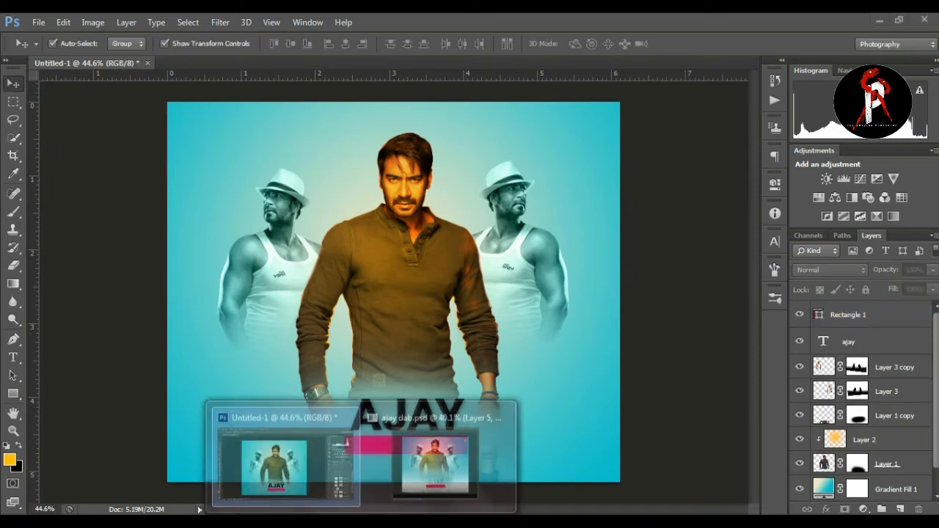
# Step: Paste the text DEVGAN in Roboto Light, 30 pt, as a new text layer and move it onto the pink bar
pyautogui.press('t')
pyautogui.click(413, 445)
pyautogui.rightClick(413, 445)
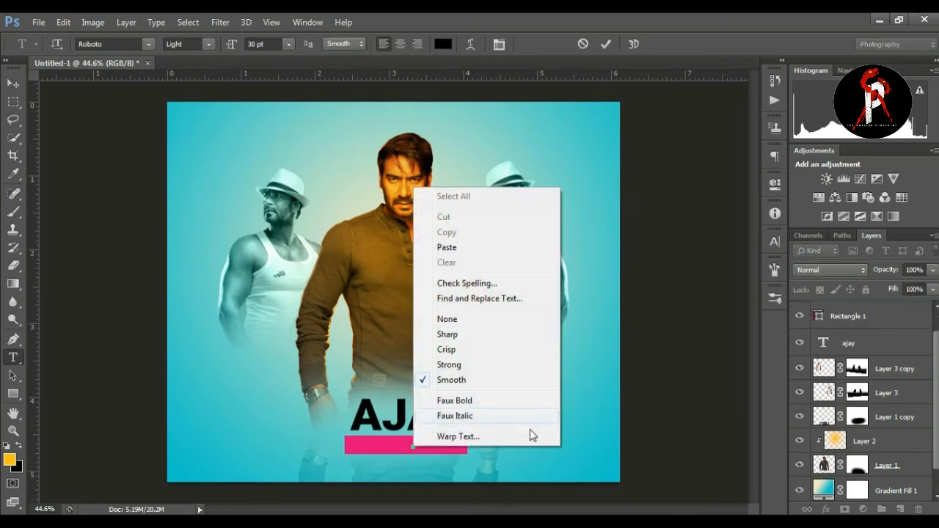
pyautogui.click(457, 247)
pyautogui.click(13, 83)
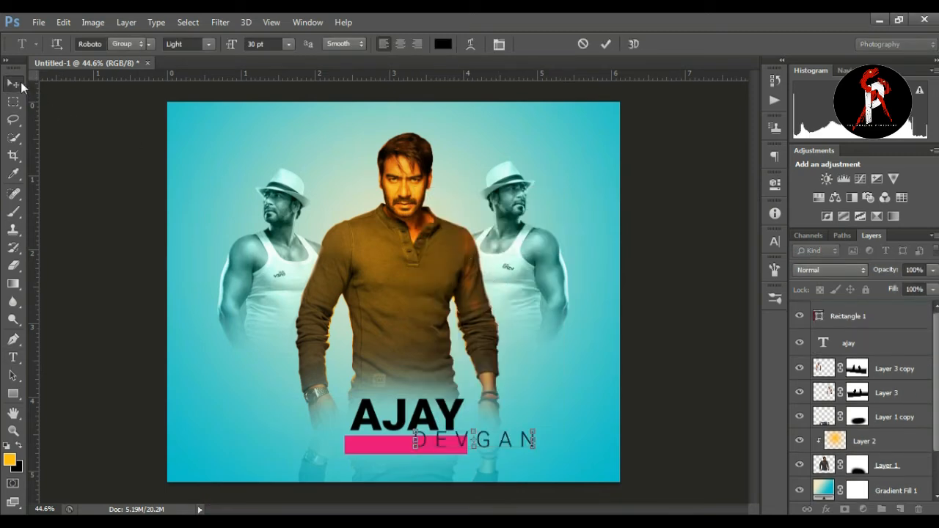
pyautogui.hotkey('ctrl', 't')
pyautogui.moveTo(521, 438); pyautogui.dragTo(445, 448)
pyautogui.press('Return')
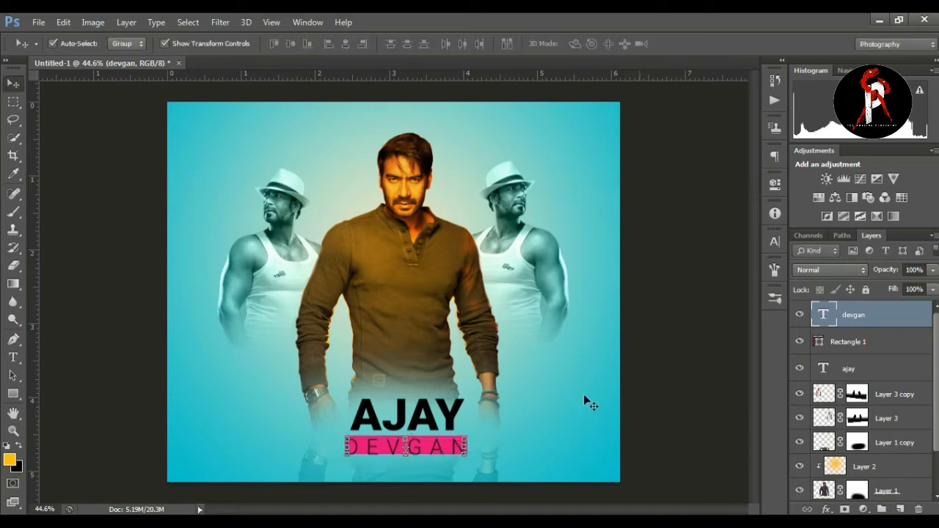
# Step: Set the DEVGAN text's font size to 27 pt and centre it within the pink bar
pyautogui.click(775, 241)
pyautogui.moveTo(623, 271); pyautogui.dragTo(617, 272)
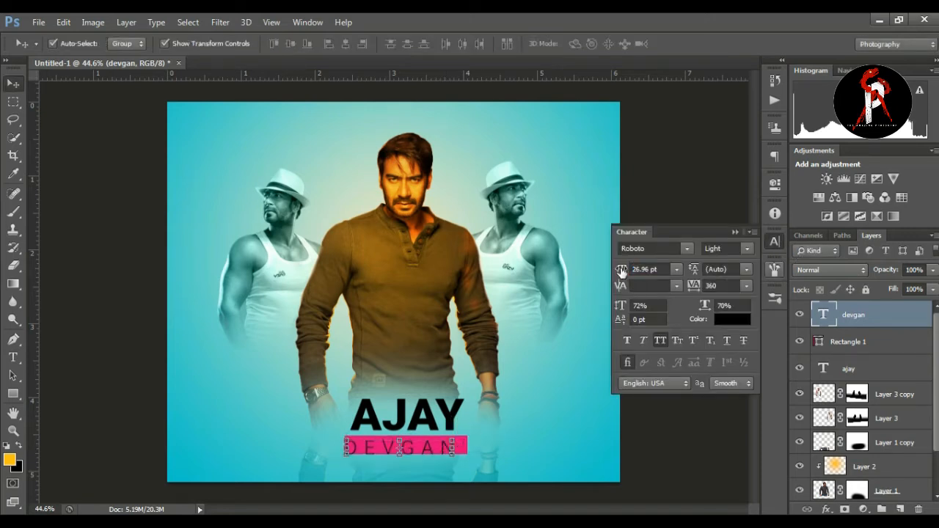
pyautogui.hotkey('ctrl', 't')
pyautogui.moveTo(440, 449); pyautogui.dragTo(446, 446)
pyautogui.press('Return')
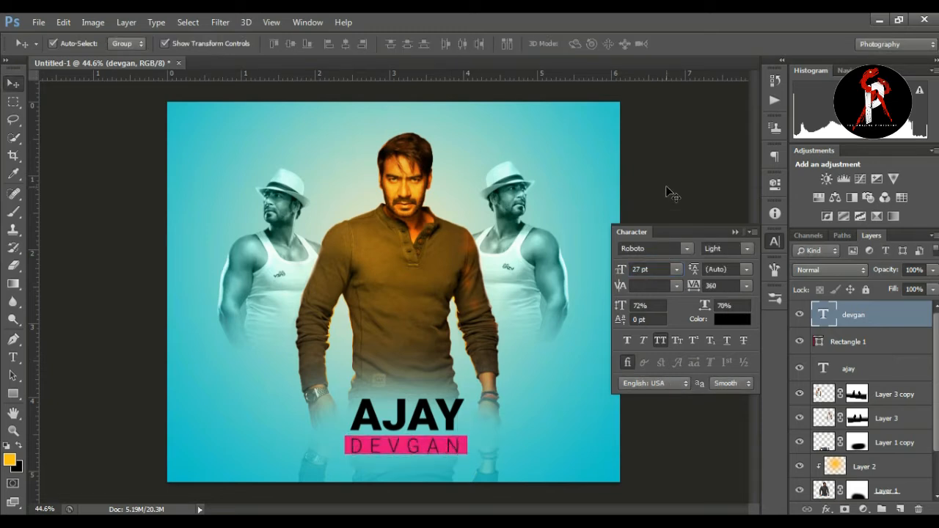
pyautogui.click(666, 193)
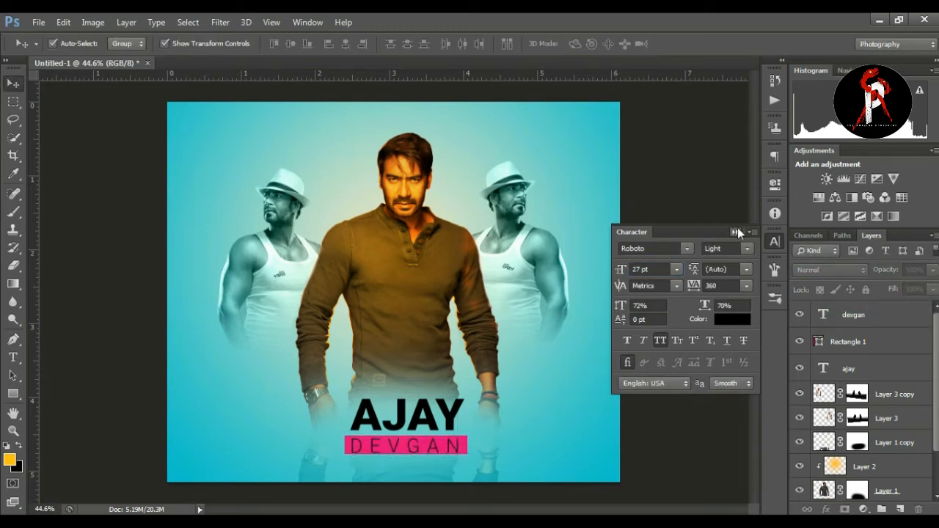
pyautogui.click(736, 230)
# Step: Try Soft Light, Pin Light and other neighbouring blend modes on the AJAY text layer
pyautogui.click(853, 368)
pyautogui.click(825, 271)
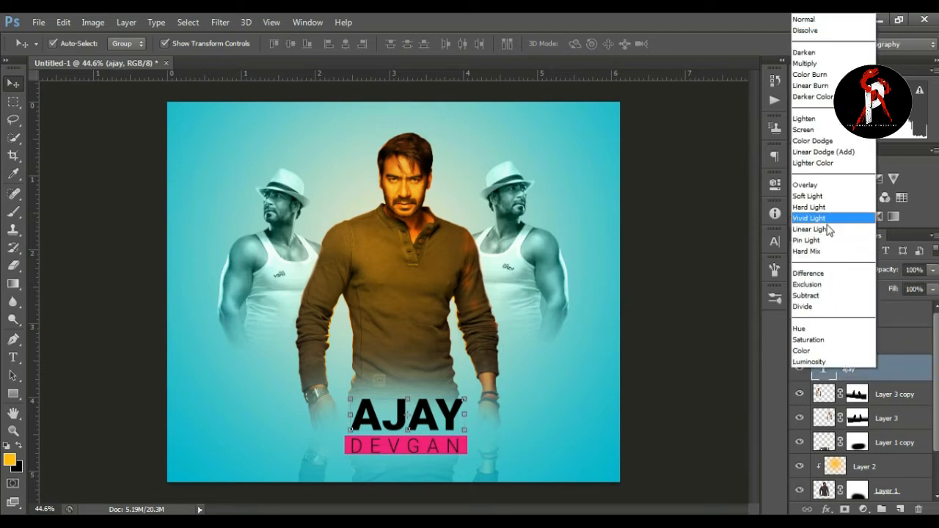
pyautogui.click(813, 199)
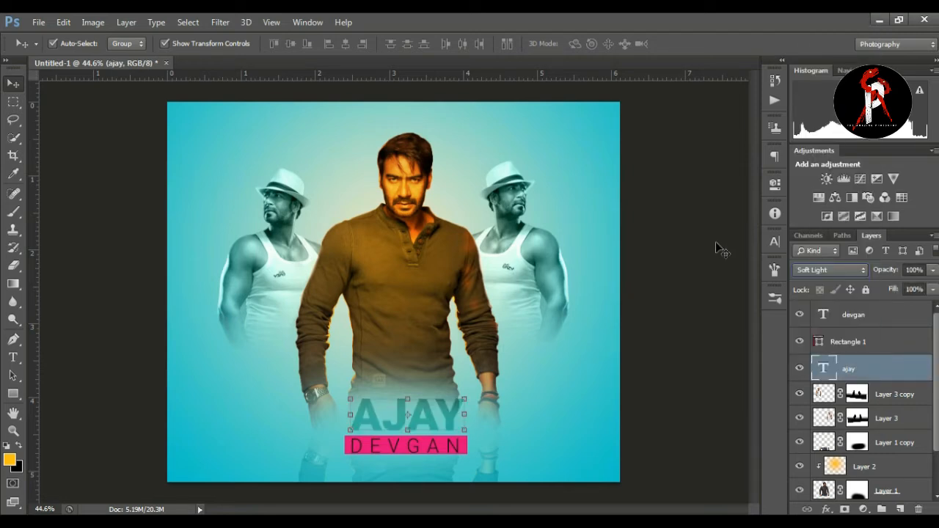
pyautogui.press('Up')
pyautogui.press('Down')
pyautogui.press('Down')
pyautogui.press('Down')
pyautogui.press('Down')
pyautogui.press('Down')
pyautogui.press('Down')
pyautogui.press('Down')
pyautogui.press('Down')
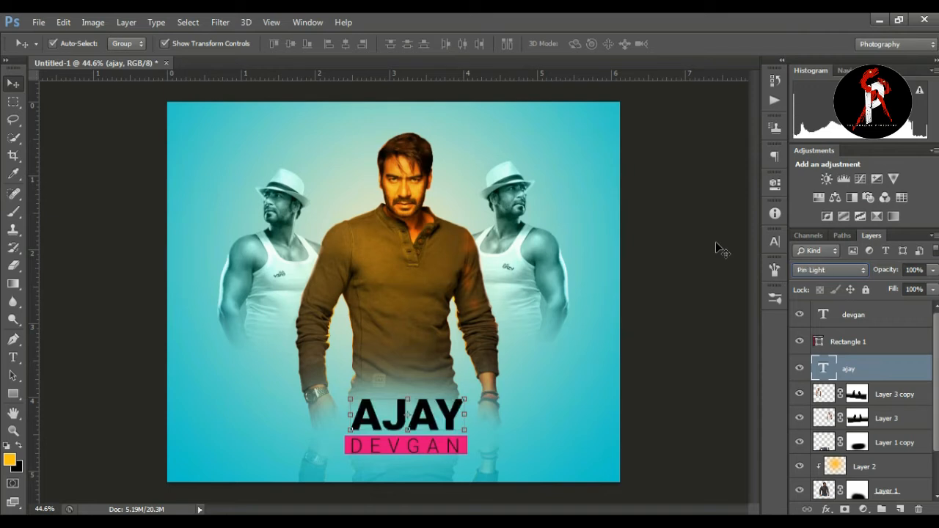
pyautogui.press('Down')
pyautogui.press('Down')
pyautogui.press('Down')
pyautogui.press('Down')
pyautogui.press('Down')
pyautogui.press('Down')
# Step: Try further blend modes on the AJAY text layer and set it to Lighter Color
pyautogui.click(834, 270)
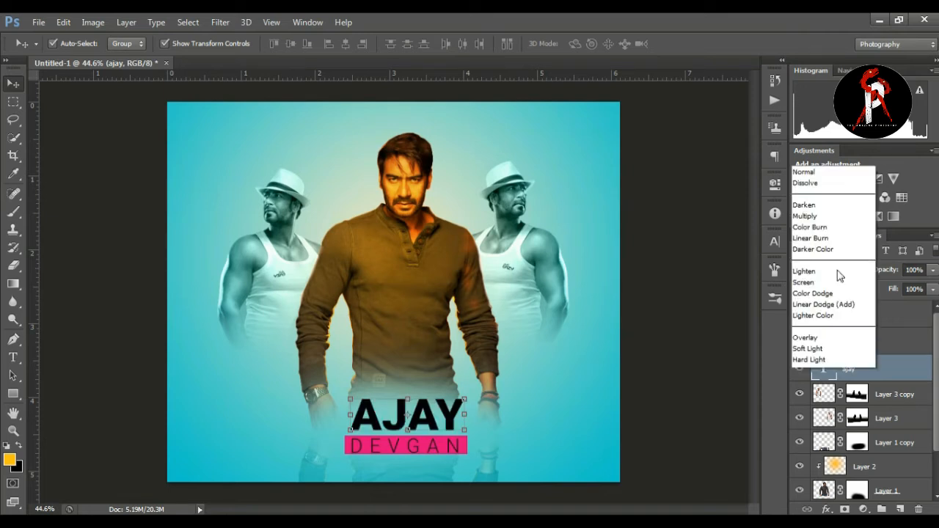
pyautogui.click(806, 130)
pyautogui.press('Down')
pyautogui.press('Down')
pyautogui.click(801, 272)
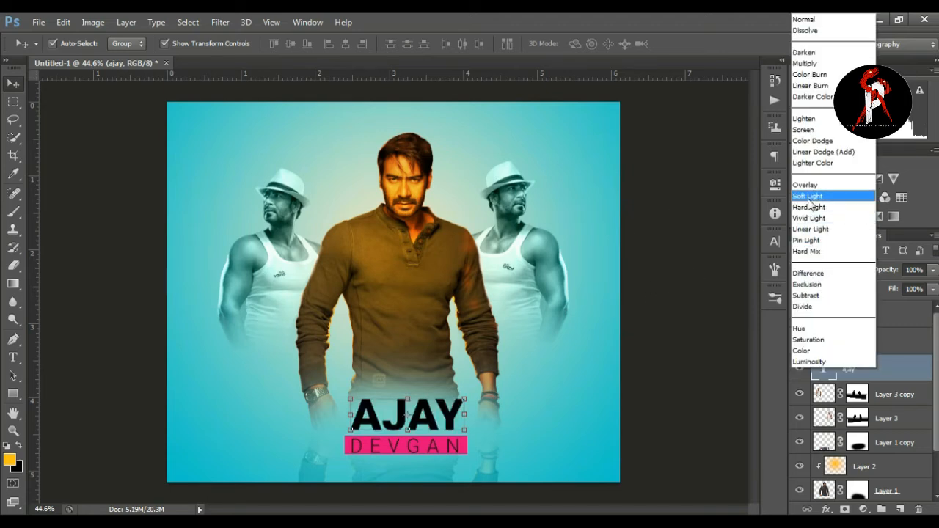
pyautogui.click(813, 162)
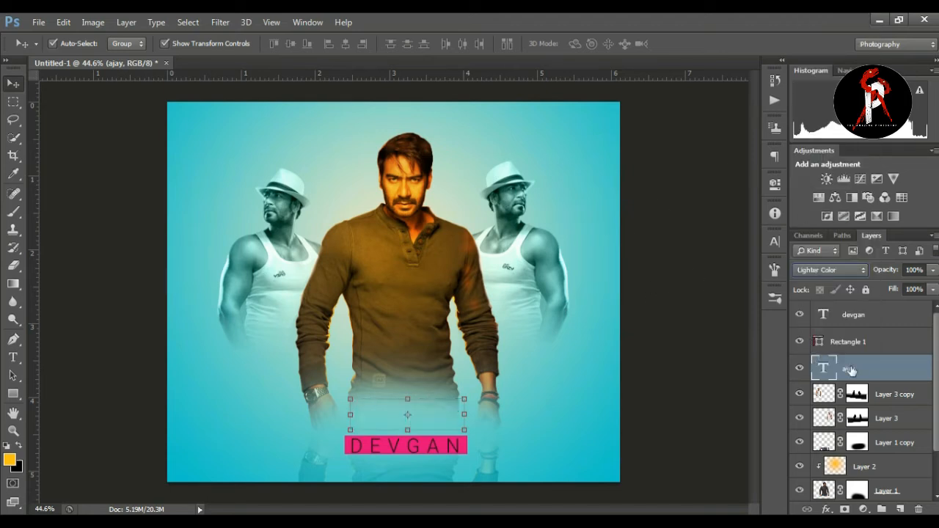
# Step: Set the AJAY text layer's blend mode to Overlay, then enlarge the text slightly and shift it a little left
pyautogui.click(829, 270)
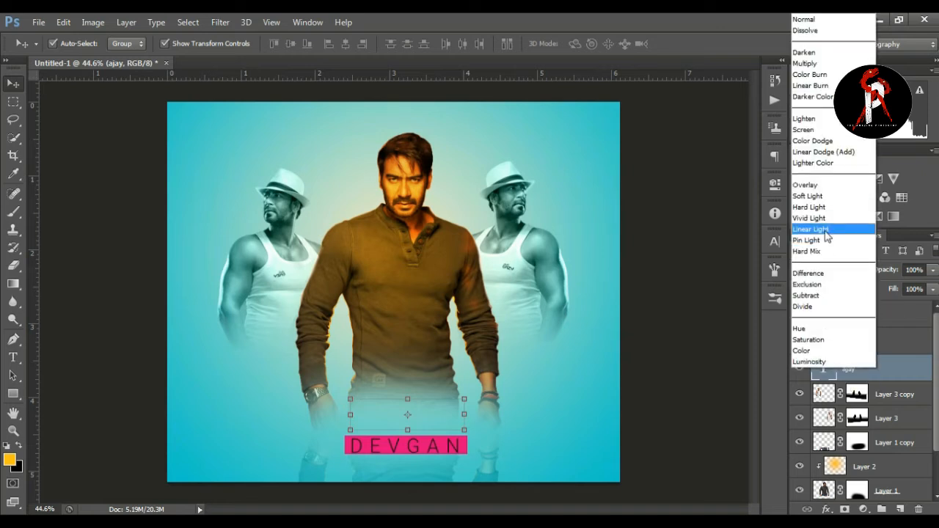
pyautogui.click(822, 186)
pyautogui.moveTo(465, 399); pyautogui.dragTo(467, 396)
pyautogui.press('Left')
pyautogui.press('Left')
pyautogui.press('Left')
pyautogui.press('Left')
pyautogui.press('Left')
pyautogui.press('Left')
pyautogui.press('Left')
pyautogui.press('Left')
pyautogui.press('Left')
pyautogui.press('Left')
pyautogui.press('Left')
pyautogui.press('Left')
pyautogui.press('Left')
pyautogui.press('Left')
pyautogui.press('Left')
pyautogui.press('Left')
pyautogui.press('Left')
pyautogui.press('Left')
pyautogui.press('Left')
pyautogui.press('Left')
pyautogui.press('Left')
pyautogui.press('Left')
pyautogui.press('Left')
pyautogui.press('Left')
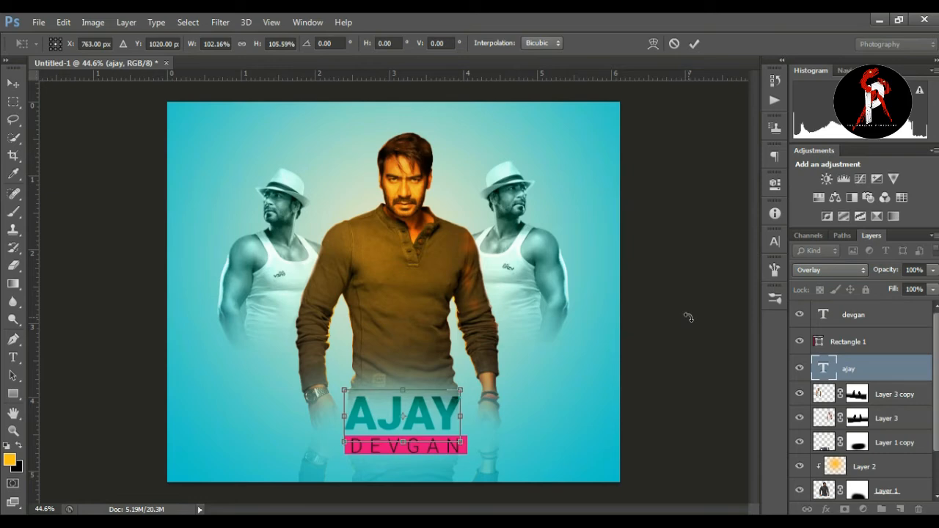
pyautogui.click(694, 44)
# Step: Add a Drop Shadow layer style to the AJAY text layer
pyautogui.rightClick(864, 374)
pyautogui.click(641, 91)
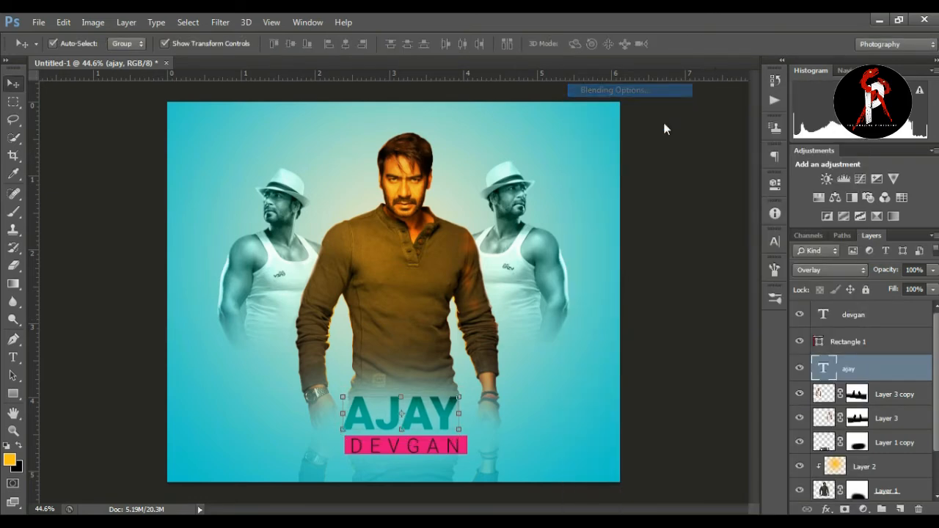
pyautogui.click(531, 286)
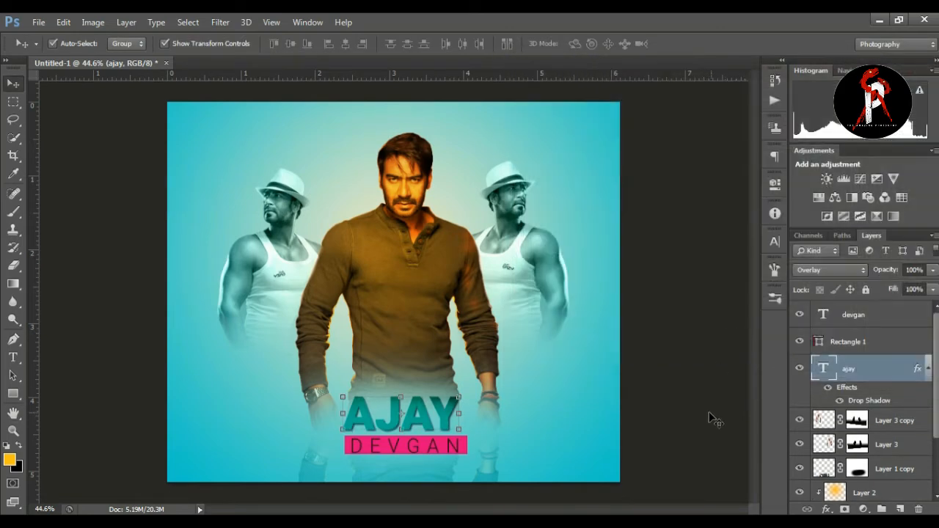
# Step: Shift the DEVGAN text and its pink bar left together so they line up beneath AJAY
pyautogui.click(858, 344)
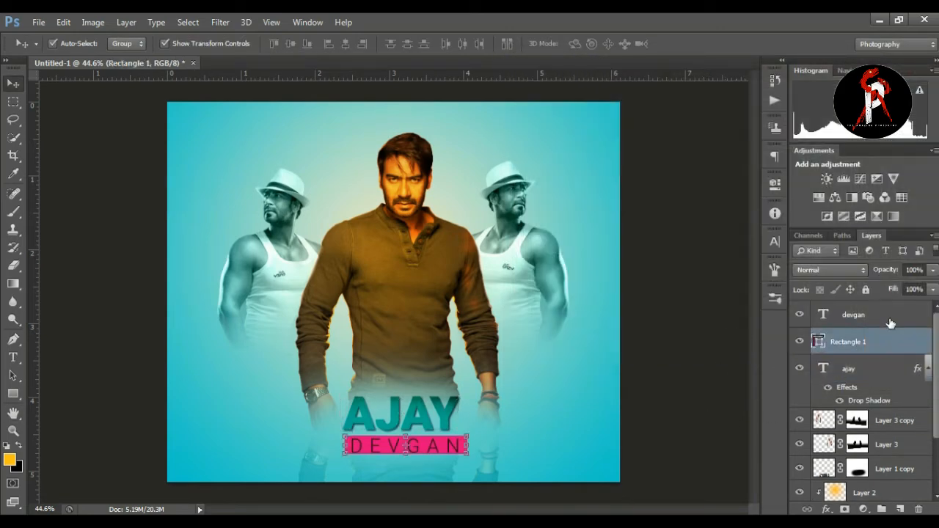
pyautogui.keyDown('ctrl'); pyautogui.click(886, 320); pyautogui.keyUp('ctrl')
pyautogui.press('Left')
pyautogui.press('Left')
pyautogui.press('Left')
pyautogui.press('Left')
pyautogui.press('Left')
pyautogui.press('Left')
pyautogui.press('Left')
pyautogui.press('Left')
pyautogui.press('Left')
pyautogui.press('Left')
pyautogui.press('Left')
pyautogui.press('Left')
pyautogui.press('Left')
pyautogui.press('Left')
pyautogui.press('Left')
pyautogui.press('Left')
pyautogui.press('Left')
pyautogui.press('Left')
pyautogui.press('Left')
pyautogui.press('Left')
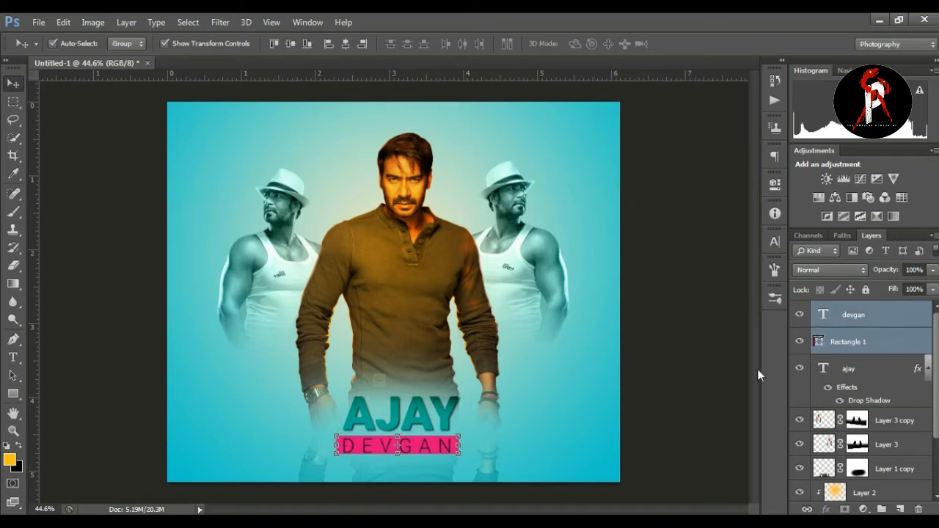
pyautogui.click(723, 384)
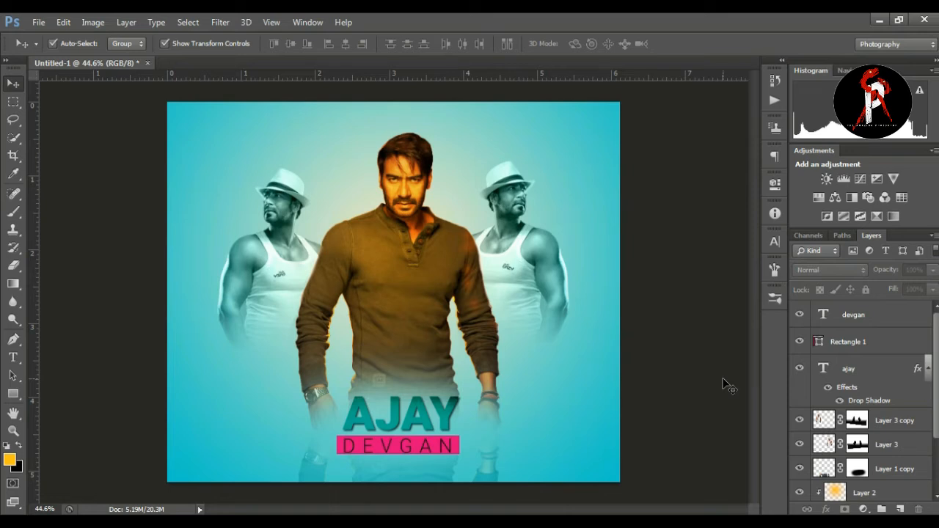
# Step: Try white, dark red, green and olive text colours on the AJAY layer
pyautogui.click(866, 370)
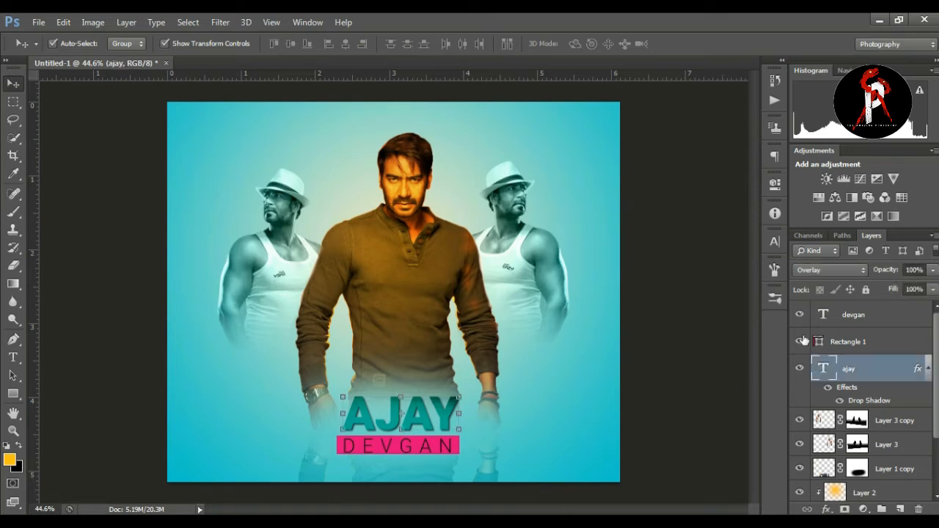
pyautogui.click(775, 241)
pyautogui.click(732, 319)
pyautogui.moveTo(646, 235); pyautogui.dragTo(533, 121)
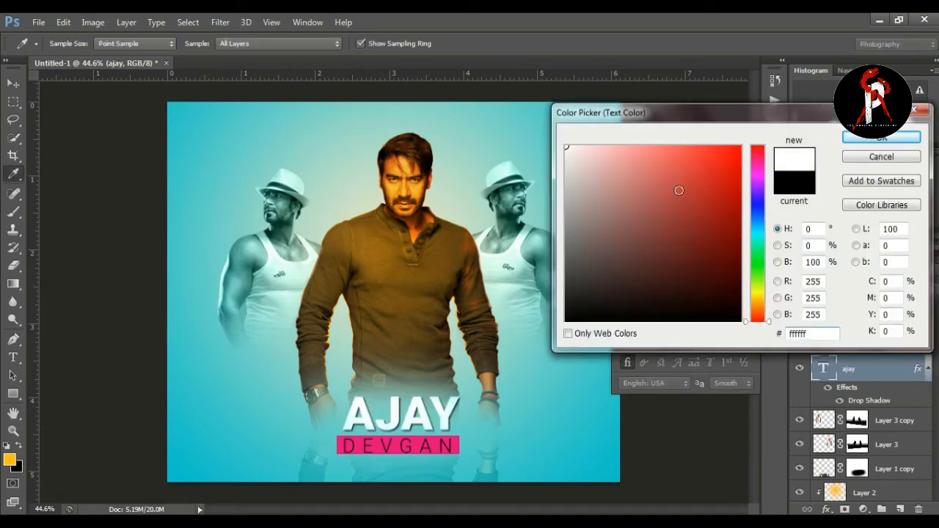
pyautogui.click(738, 148)
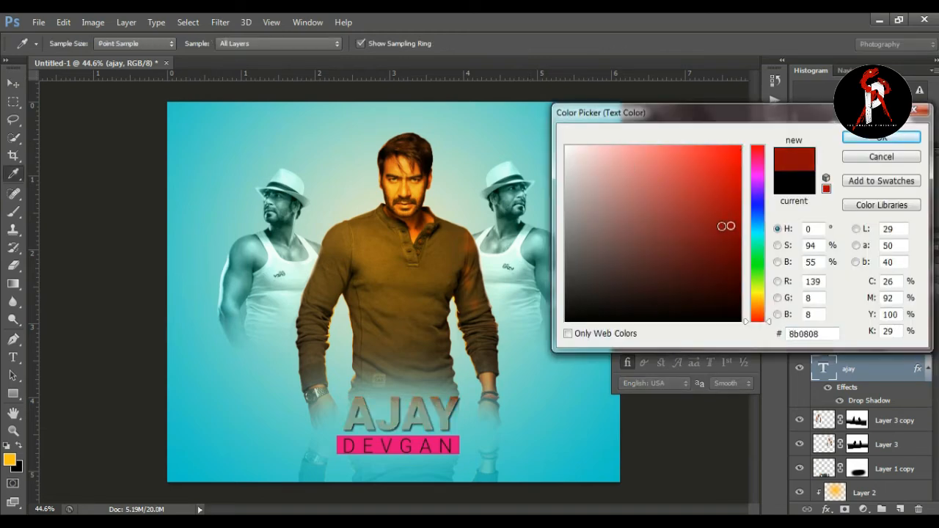
pyautogui.click(758, 277)
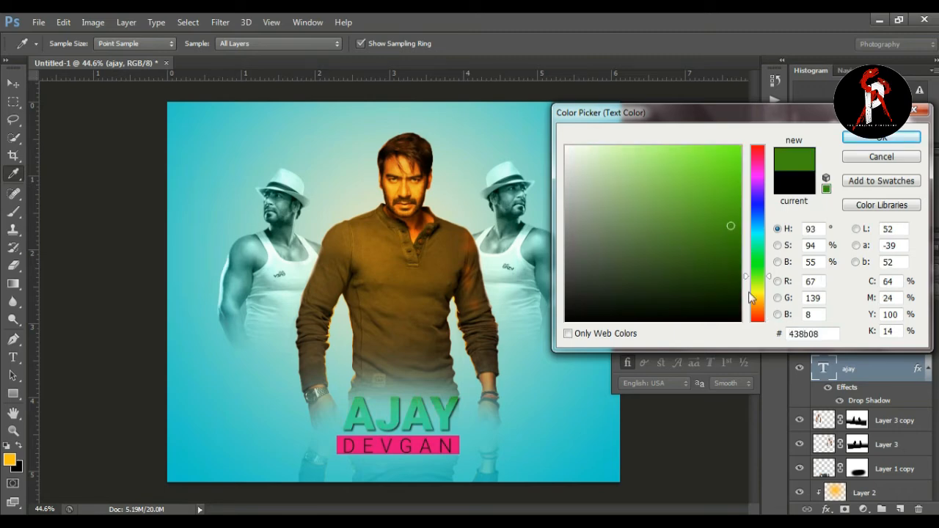
pyautogui.click(755, 295)
pyautogui.moveTo(620, 200); pyautogui.dragTo(653, 242)
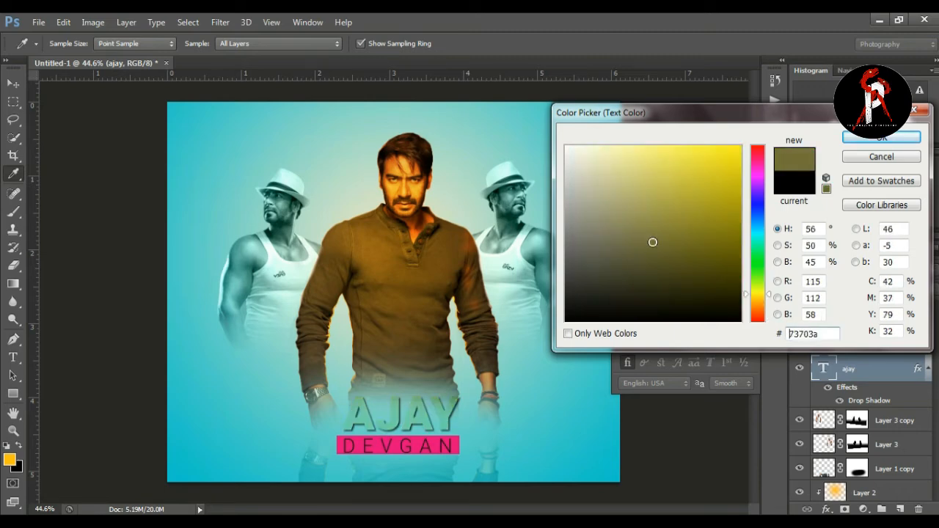
pyautogui.click(883, 158)
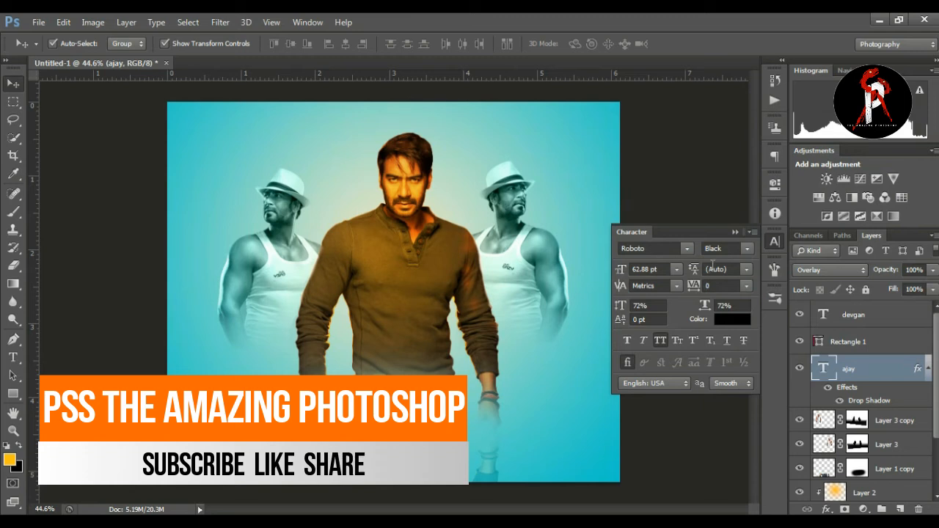
pyautogui.click(734, 232)
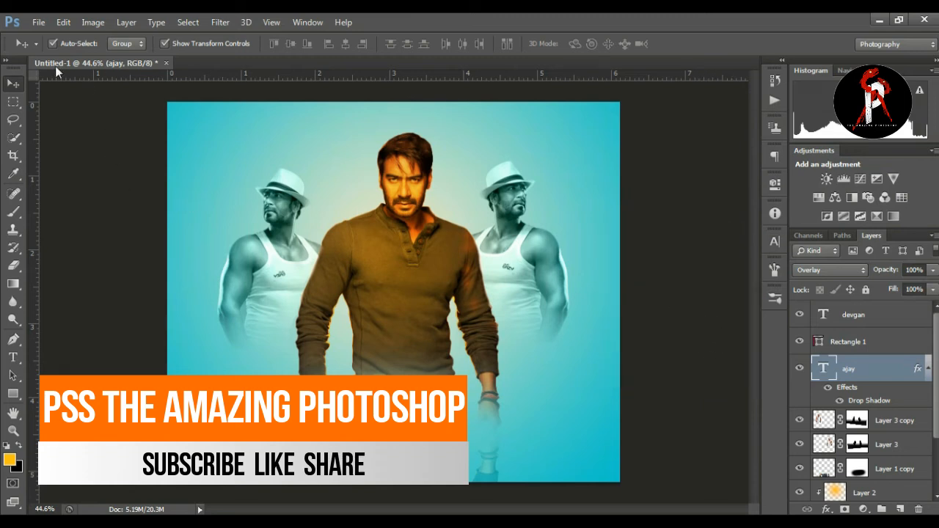
pyautogui.click(98, 161)
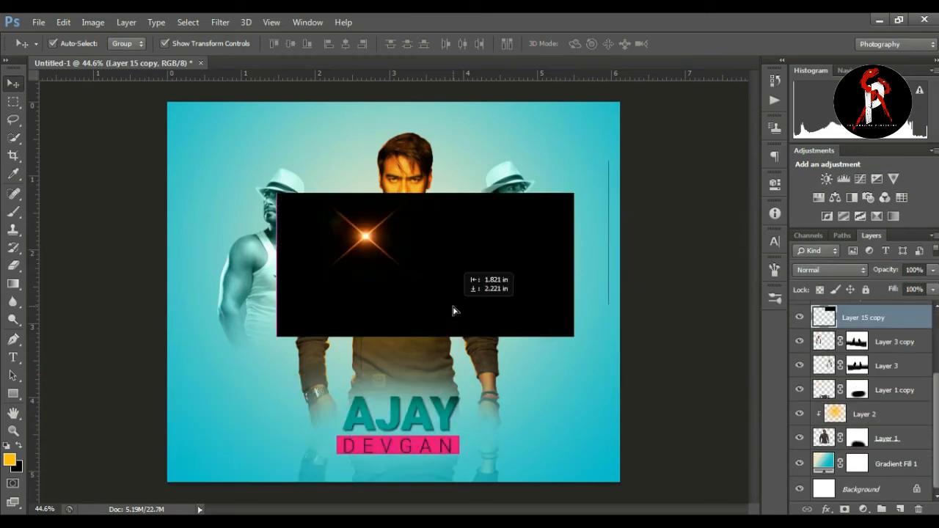
# Step: Place the orange flare image above Layer 3 copy, set it to Screen and position the flare beside the left figure on the central man's shoulder
pyautogui.moveTo(453, 311); pyautogui.dragTo(429, 312)
pyautogui.click(800, 317)
pyautogui.click(800, 318)
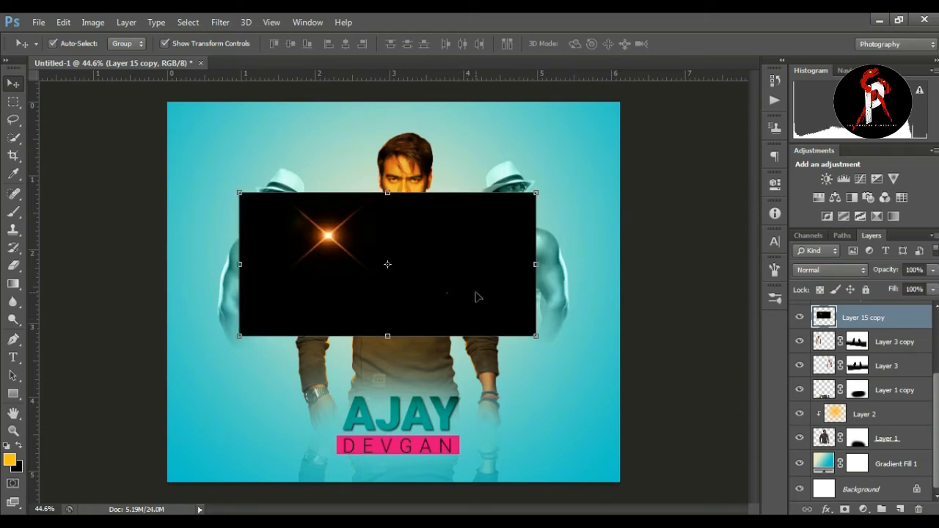
pyautogui.click(839, 273)
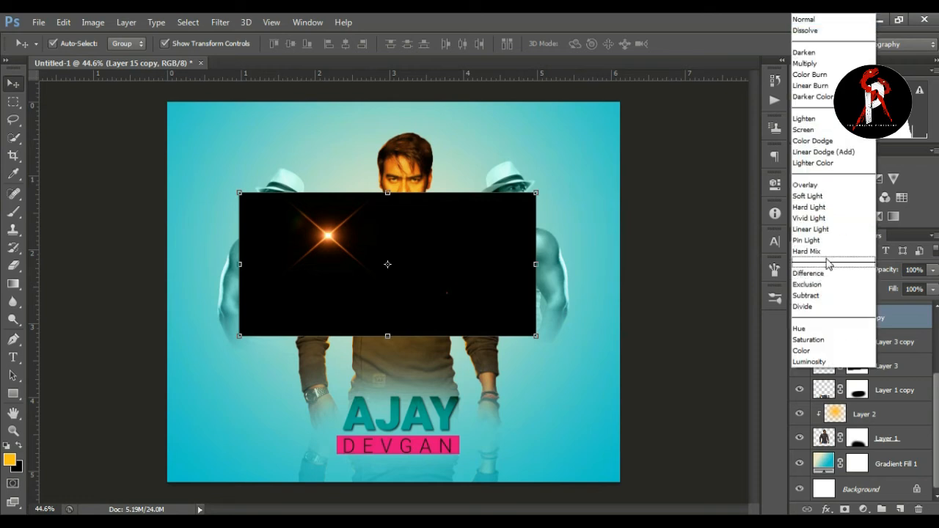
pyautogui.click(807, 130)
pyautogui.hotkey('ctrl', 't')
pyautogui.moveTo(453, 271)
pyautogui.mouseDown()
pyautogui.moveTo(449, 288)
pyautogui.moveTo(449, 273)
pyautogui.mouseUp()
pyautogui.press('Return')
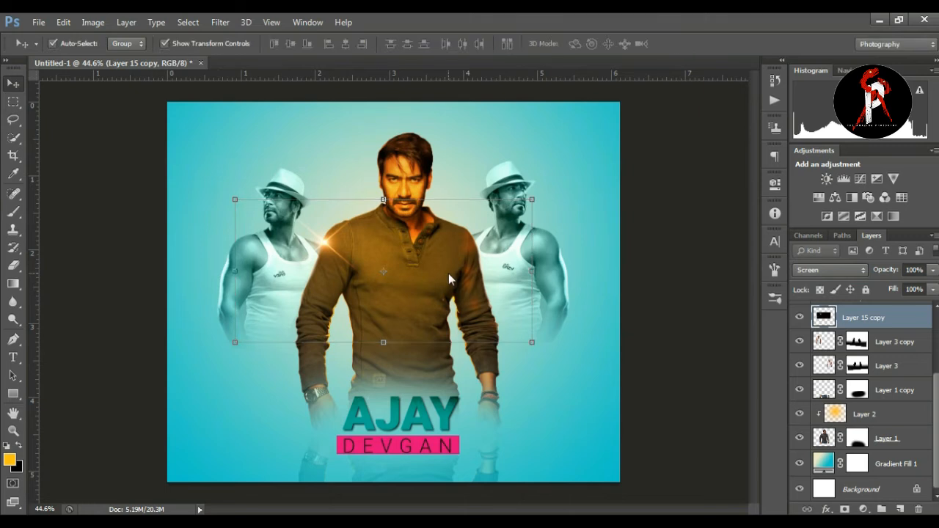
# Step: Duplicate the flare layer and place the copy's flare on the central man's other shoulder
pyautogui.moveTo(349, 261); pyautogui.dragTo(494, 252)
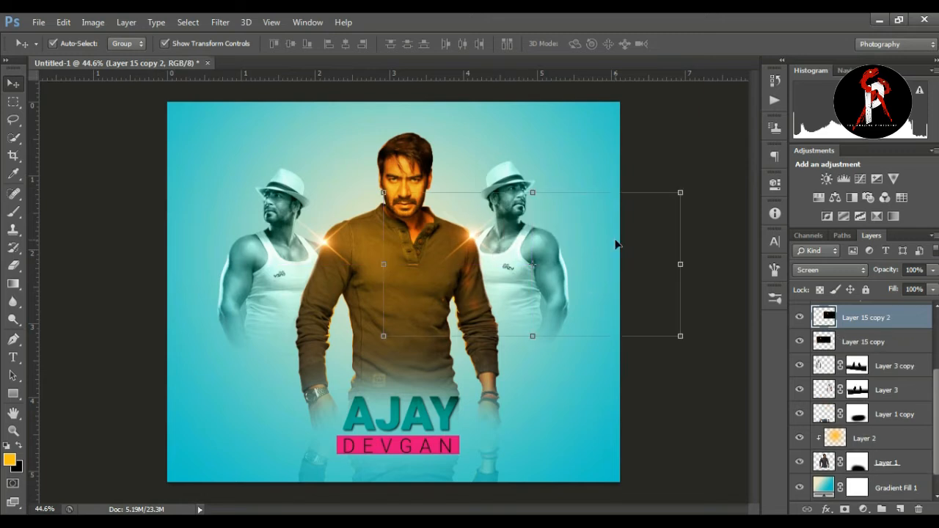
pyautogui.click(632, 106)
pyautogui.click(323, 247)
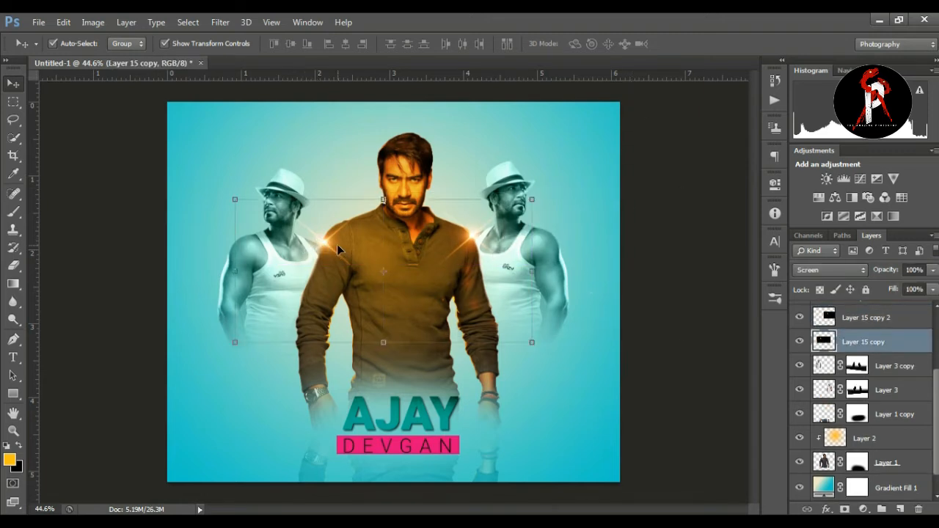
pyautogui.moveTo(337, 200); pyautogui.dragTo(336, 244)
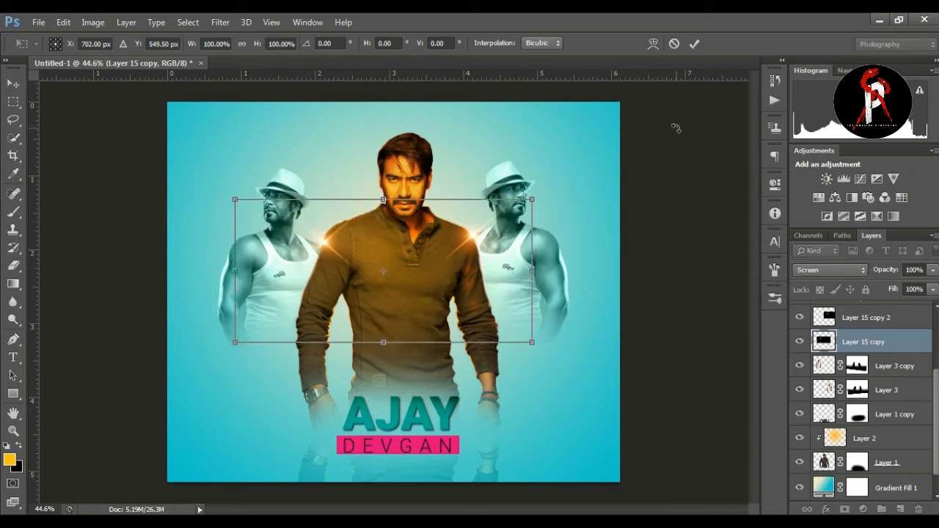
pyautogui.click(694, 44)
pyautogui.click(695, 155)
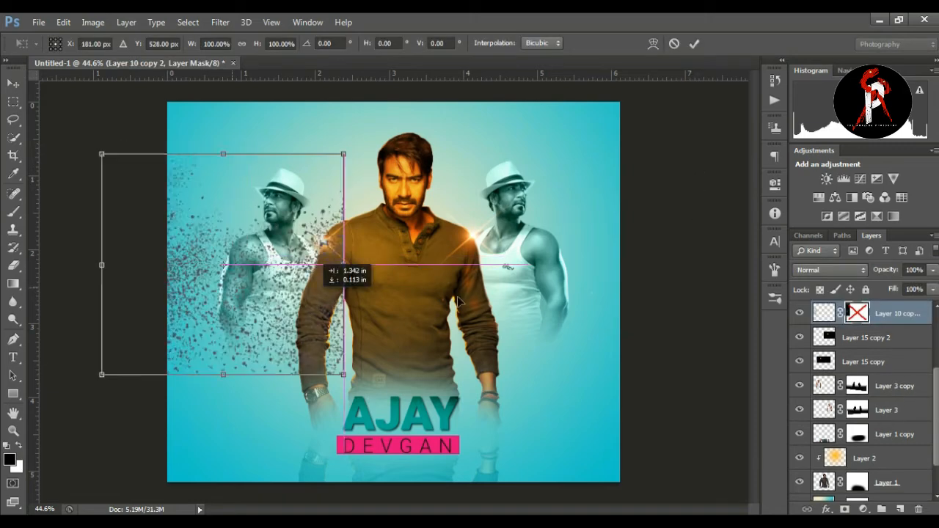
# Step: Place the debris particle layer with its mask disabled and stretch it slightly beyond both sides of the canvas
pyautogui.moveTo(311, 303); pyautogui.dragTo(507, 368)
pyautogui.moveTo(519, 226); pyautogui.dragTo(635, 199)
pyautogui.moveTo(277, 446); pyautogui.dragTo(151, 478)
pyautogui.press('Return')
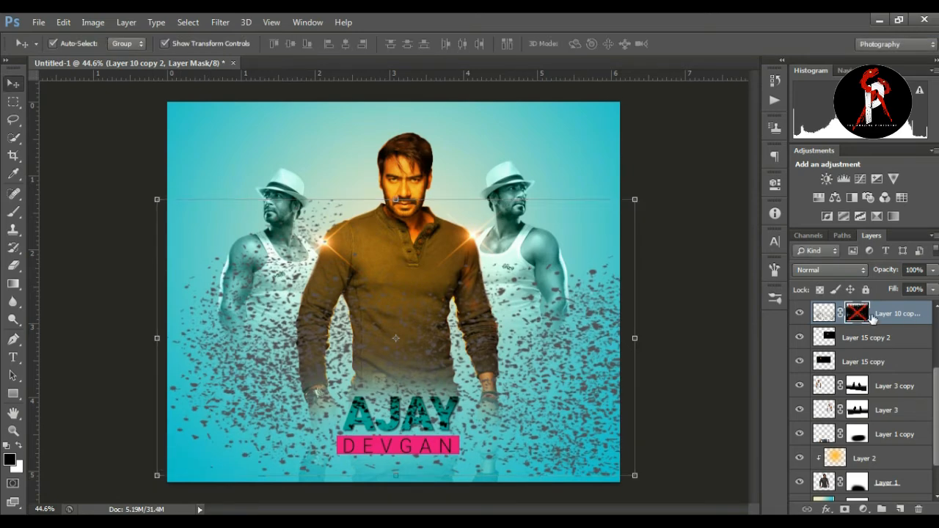
# Step: Enable the debris layer's mask and shift the particles about 0.07 in right and 0.09 in up
pyautogui.keyDown('shift'); pyautogui.click(857, 313); pyautogui.keyUp('shift')
pyautogui.click(636, 197)
pyautogui.moveTo(572, 328); pyautogui.dragTo(575, 352)
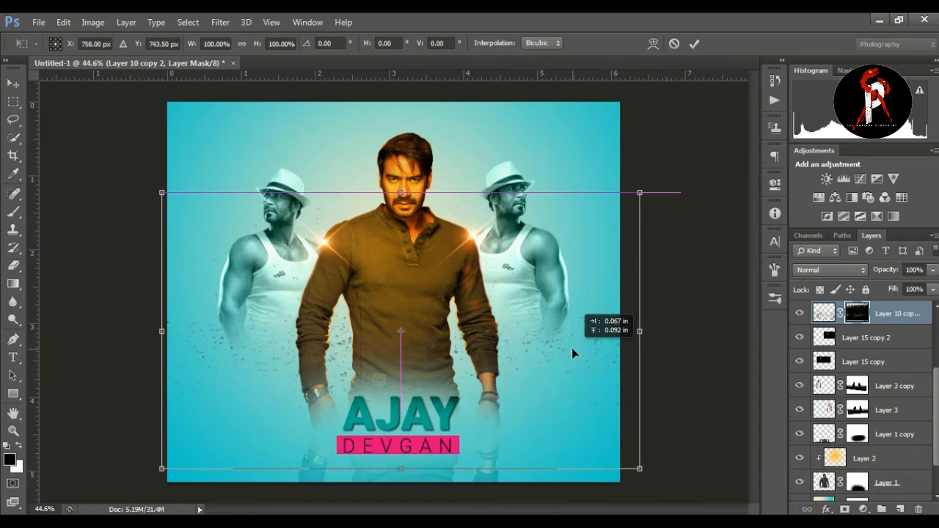
pyautogui.moveTo(572, 348); pyautogui.dragTo(572, 347)
pyautogui.press('Return')
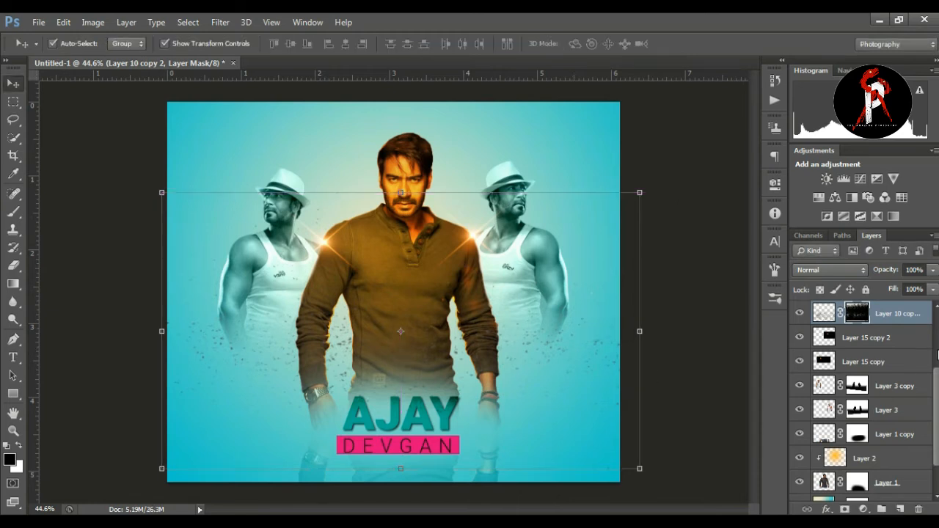
pyautogui.moveTo(899, 314)
pyautogui.mouseDown()
pyautogui.moveTo(900, 400)
pyautogui.moveTo(899, 319)
pyautogui.mouseUp()
pyautogui.moveTo(938, 384)
pyautogui.mouseDown()
pyautogui.moveTo(937, 365)
pyautogui.moveTo(938, 383)
pyautogui.mouseUp()
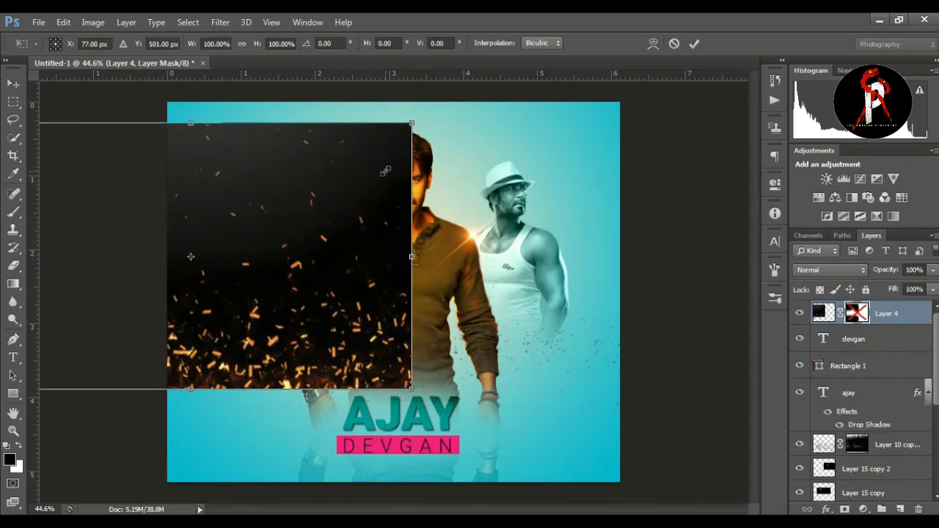
# Step: Place the orange sparks image as the top layer, fit it to the canvas width lower on the poster and enable its mask
pyautogui.moveTo(383, 294); pyautogui.dragTo(506, 312)
pyautogui.moveTo(610, 265); pyautogui.dragTo(620, 265)
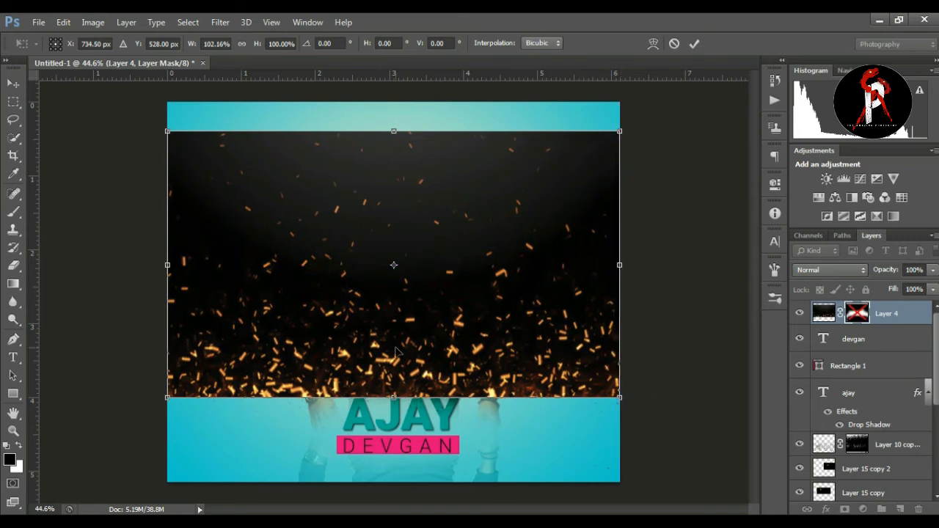
pyautogui.moveTo(430, 336); pyautogui.dragTo(429, 374)
pyautogui.press('Return')
pyautogui.keyDown('shift'); pyautogui.click(864, 316); pyautogui.keyUp('shift')
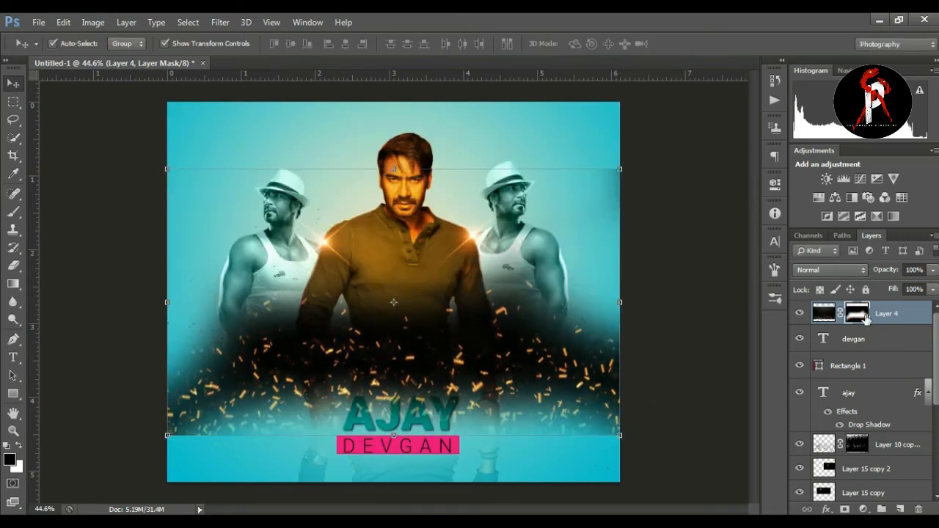
# Step: Set the sparks layer's blend mode to Screen and stretch its upper edge slightly upward
pyautogui.click(828, 271)
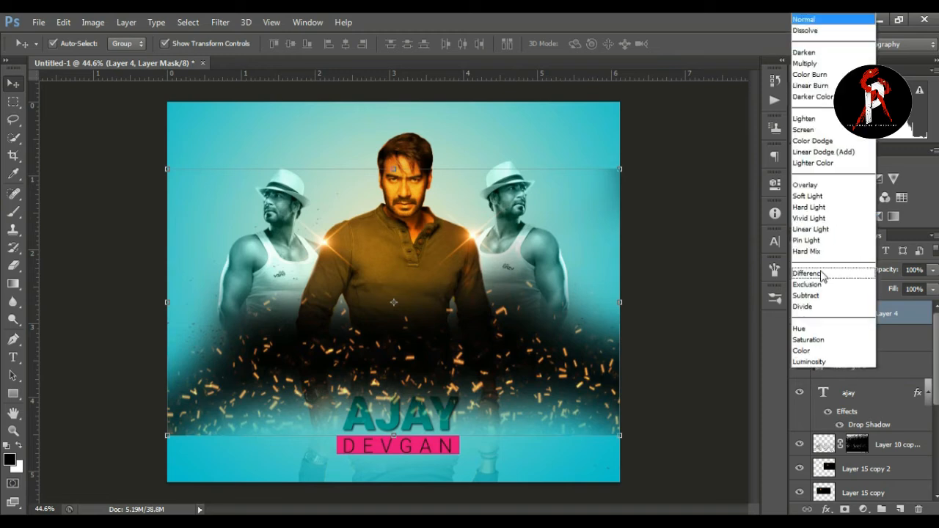
pyautogui.click(819, 132)
pyautogui.moveTo(394, 168); pyautogui.dragTo(401, 149)
pyautogui.press('Return')
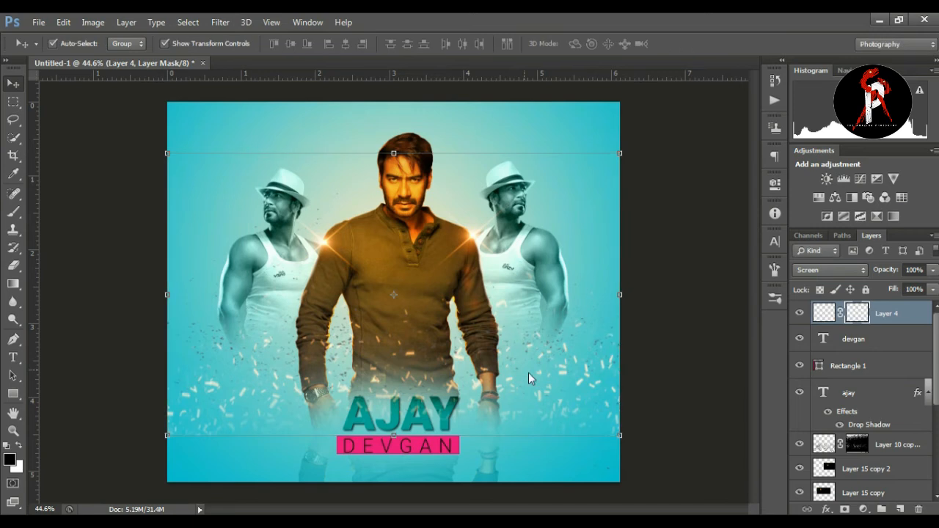
# Step: Move the sparks layer slightly up so the sparks sit around the central man's waist, above the title
pyautogui.click(825, 314)
pyautogui.click(387, 154)
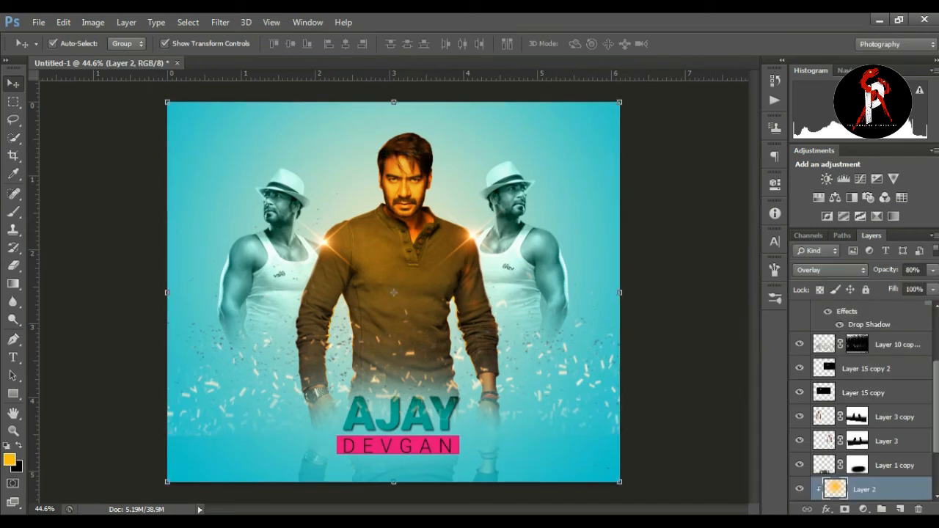
pyautogui.moveTo(936, 393); pyautogui.dragTo(937, 342)
pyautogui.click(825, 314)
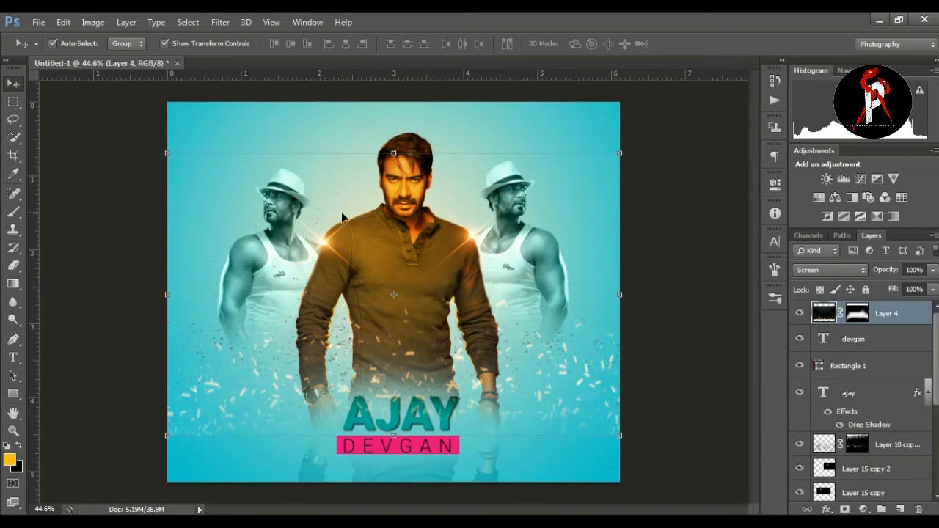
pyautogui.hotkey('ctrl', 't')
pyautogui.moveTo(446, 334)
pyautogui.mouseDown()
pyautogui.moveTo(447, 303)
pyautogui.moveTo(446, 318)
pyautogui.mouseUp()
pyautogui.press('Return')
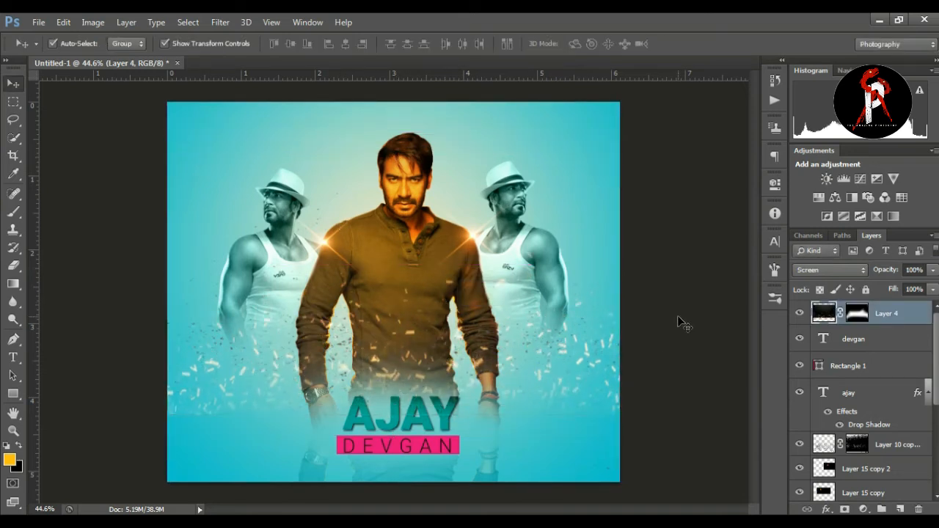
pyautogui.click(681, 323)
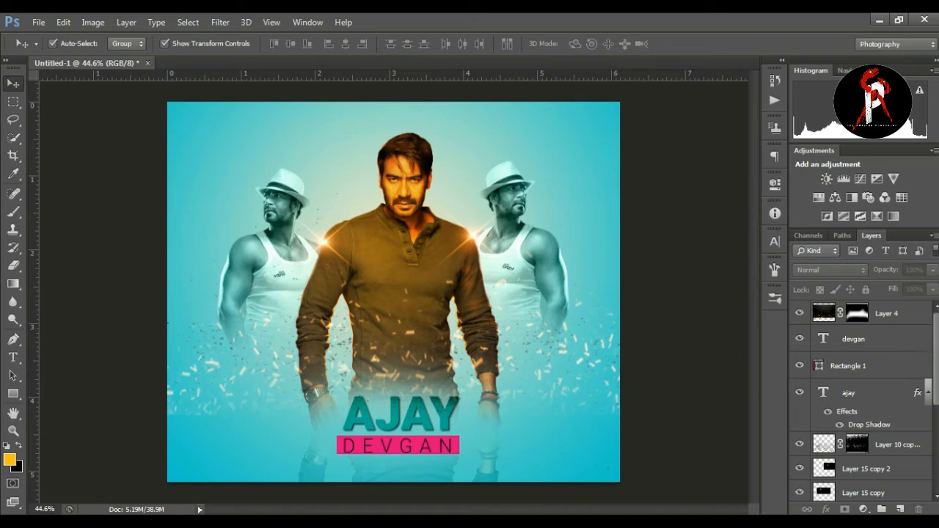
# Step: Create a new layer directly above the gradient fill and set the Brush foreground color to white (#ffffff)
pyautogui.scroll(-5, 863, 400)
pyautogui.click(904, 465)
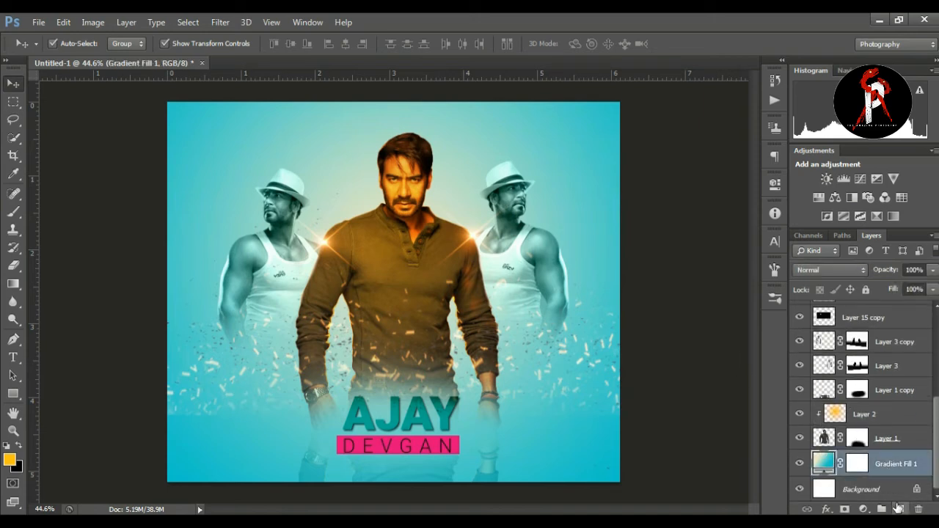
pyautogui.click(901, 508)
pyautogui.click(13, 211)
pyautogui.click(73, 212)
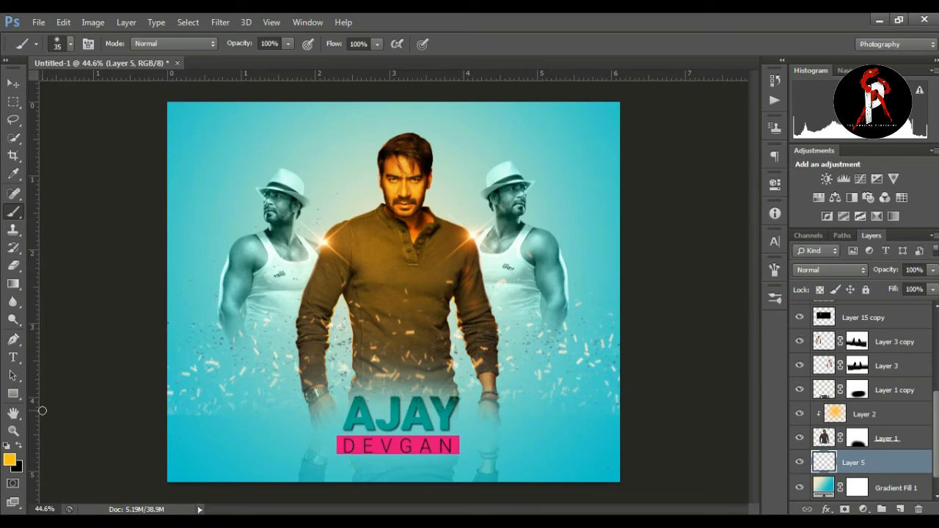
pyautogui.click(9, 459)
pyautogui.moveTo(581, 184); pyautogui.dragTo(565, 145)
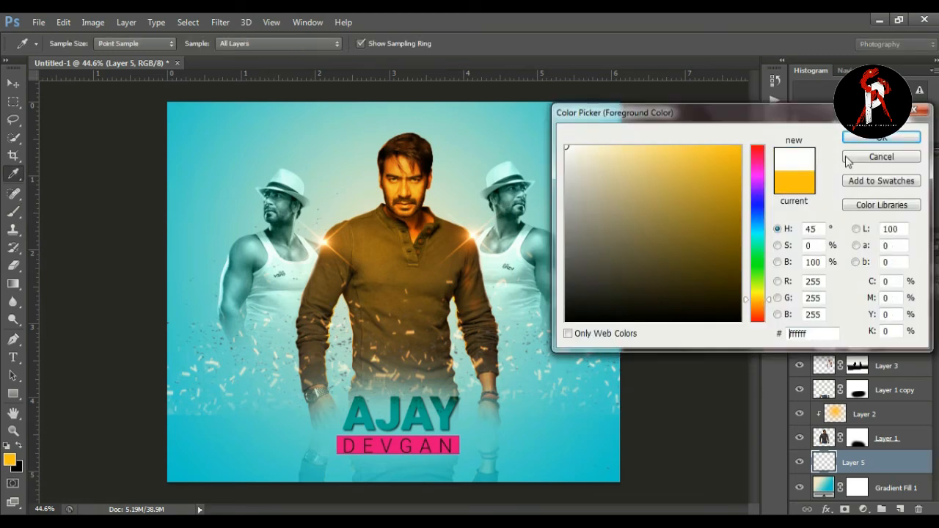
pyautogui.click(877, 137)
# Step: Paint a soft white haze across the poster's whole lower edge with a brush enlarged to size 600
pyautogui.press(']')
pyautogui.press(']')
pyautogui.press(']')
pyautogui.press(']')
pyautogui.press(']')
pyautogui.press(']')
pyautogui.press(']')
pyautogui.press(']')
pyautogui.press(']')
pyautogui.press(']')
pyautogui.press(']')
pyautogui.press(']')
pyautogui.press(']')
pyautogui.press(']')
pyautogui.press(']')
pyautogui.press(']')
pyautogui.moveTo(197, 467)
pyautogui.mouseDown()
pyautogui.moveTo(566, 430)
pyautogui.moveTo(619, 450)
pyautogui.mouseUp()
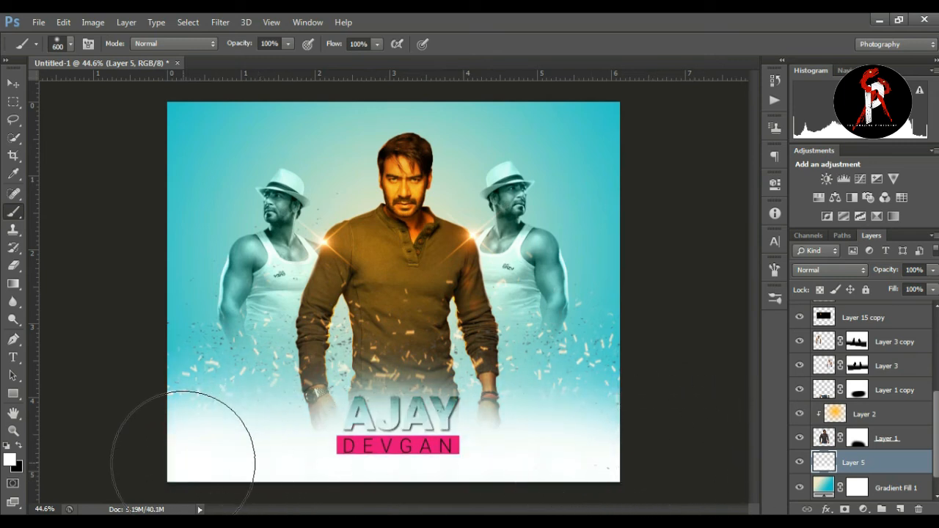
pyautogui.click(14, 83)
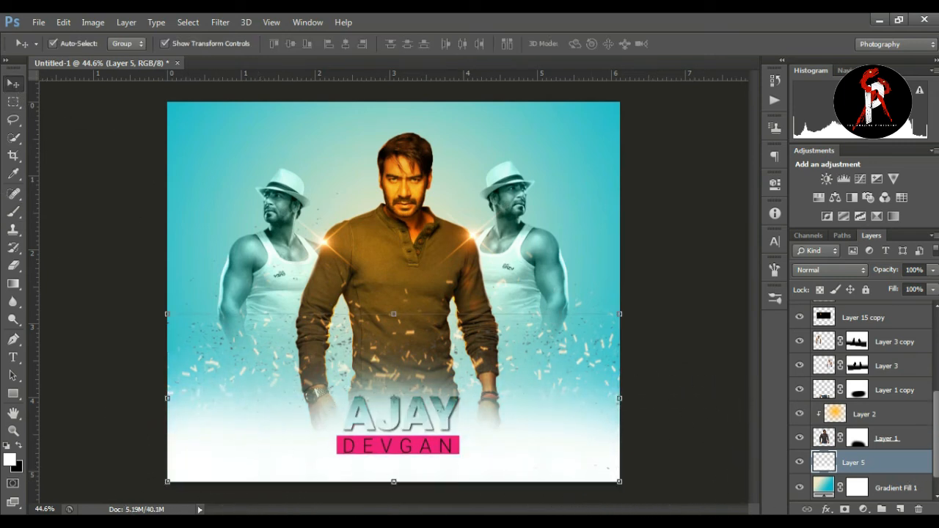
# Step: Move the white haze layer directly below Layer 1 copy, and set Layer 1 copy to Normal blending at 38% opacity
pyautogui.moveTo(885, 470); pyautogui.dragTo(877, 388)
pyautogui.click(830, 270)
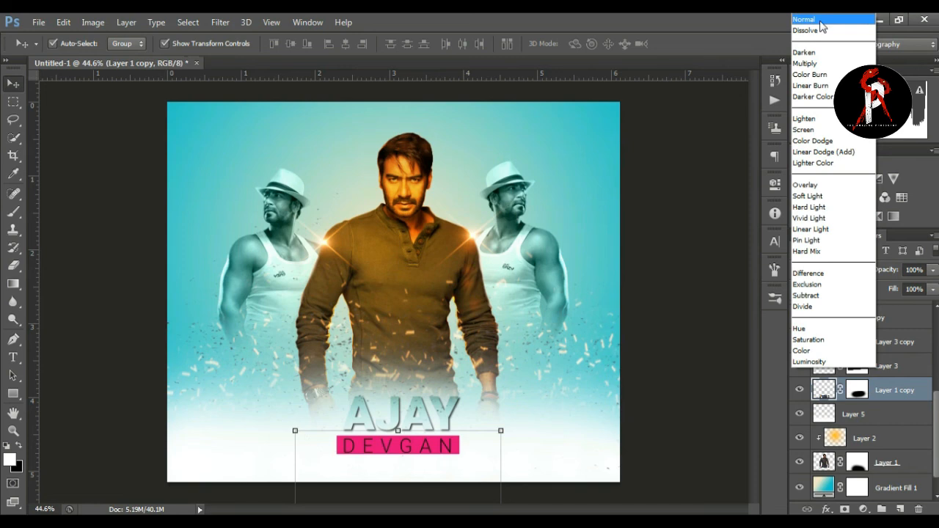
pyautogui.click(815, 17)
pyautogui.click(933, 270)
pyautogui.moveTo(929, 286); pyautogui.dragTo(889, 286)
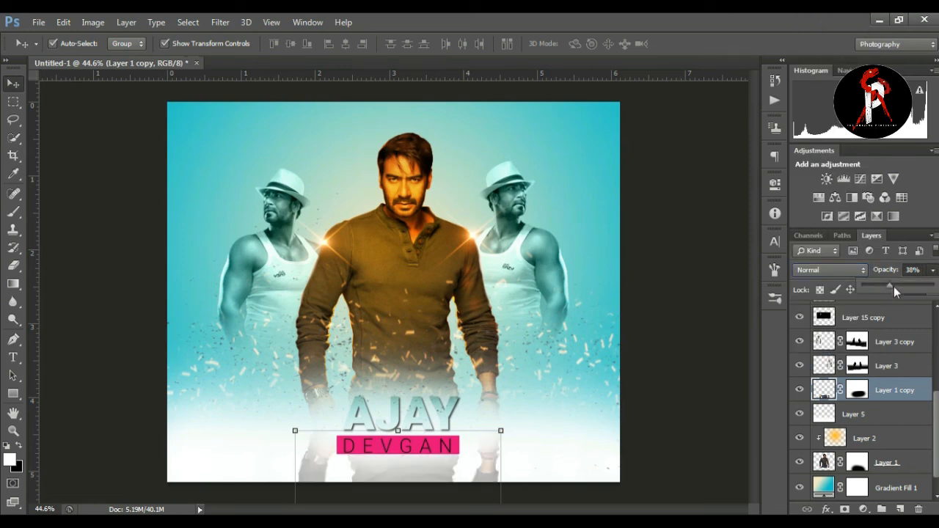
pyautogui.click(713, 307)
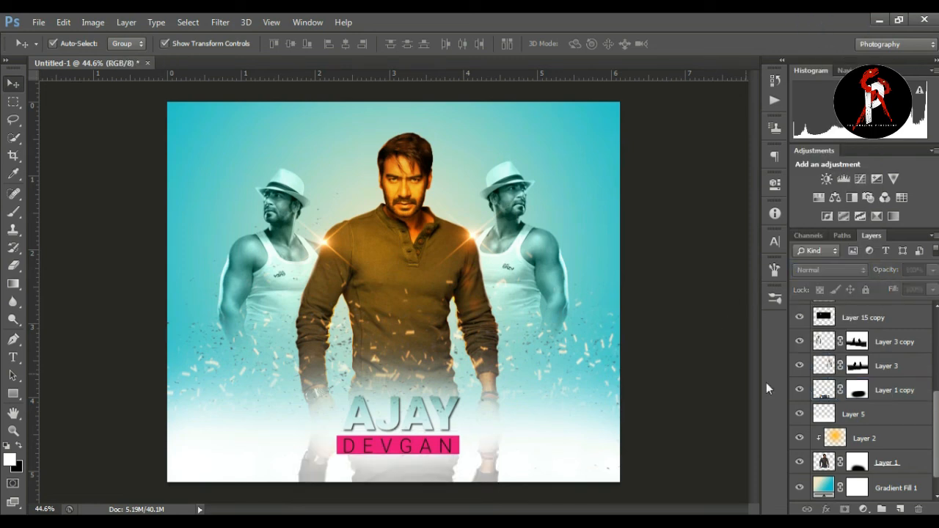
# Step: Move the white haze layer straight down by about 0.3 in
pyautogui.click(829, 416)
pyautogui.hotkey('ctrl', 't')
pyautogui.moveTo(492, 414); pyautogui.dragTo(492, 434)
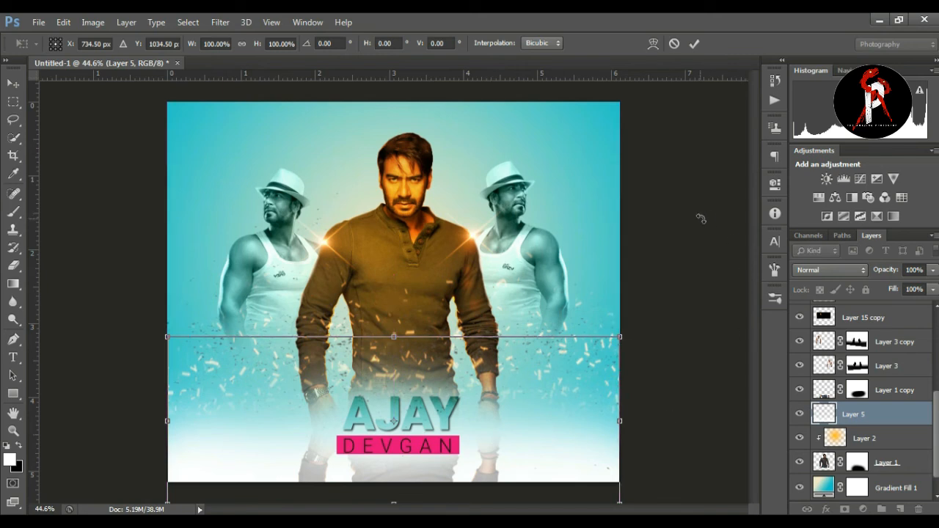
pyautogui.click(694, 43)
pyautogui.keyDown('ctrl'); pyautogui.click(912, 407); pyautogui.keyUp('ctrl')
# Step: Create a new top layer and draw a dark-to-transparent gradient from the poster's lower edge up to the AJAY title
pyautogui.scroll(5, 912, 407)
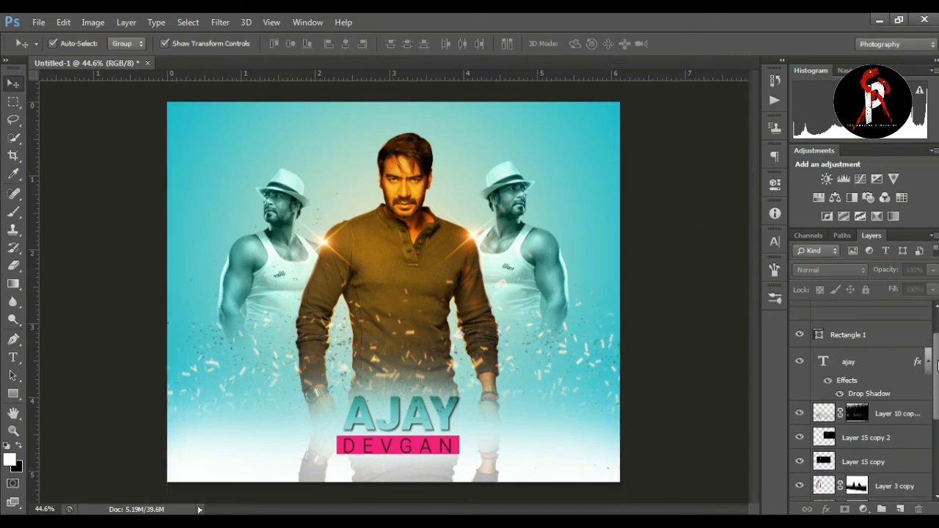
pyautogui.click(900, 313)
pyautogui.click(902, 510)
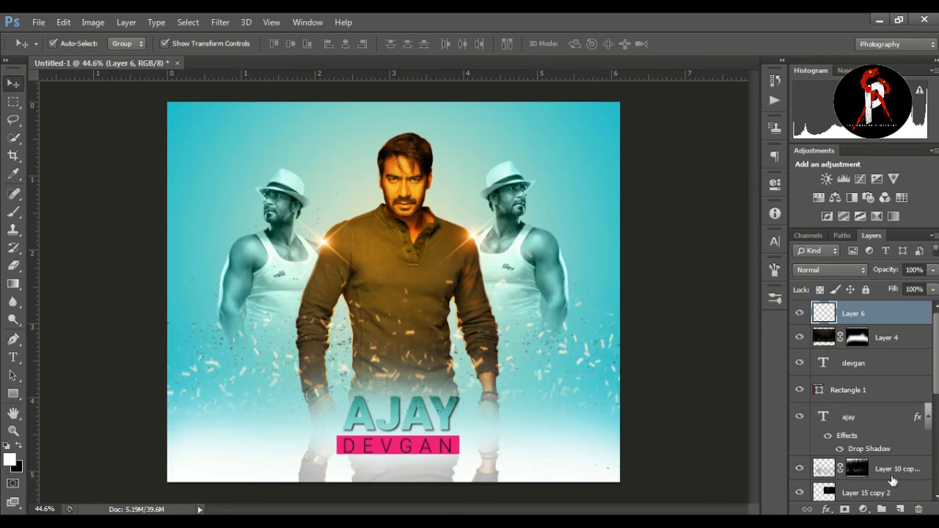
pyautogui.click(13, 283)
pyautogui.click(73, 277)
pyautogui.moveTo(398, 484); pyautogui.dragTo(399, 408)
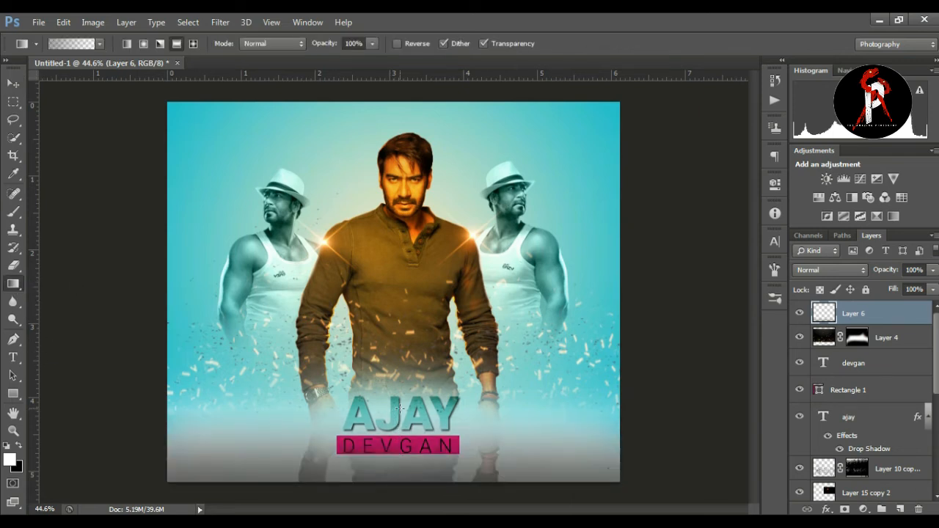
# Step: Stretch the dark gradient layer to 129.15% height and shift it down past the canvas's lower edge
pyautogui.press('v')
pyautogui.hotkey('ctrl', 't')
pyautogui.moveTo(394, 406); pyautogui.dragTo(394, 384)
pyautogui.moveTo(433, 465); pyautogui.dragTo(433, 487)
pyautogui.press('Return')
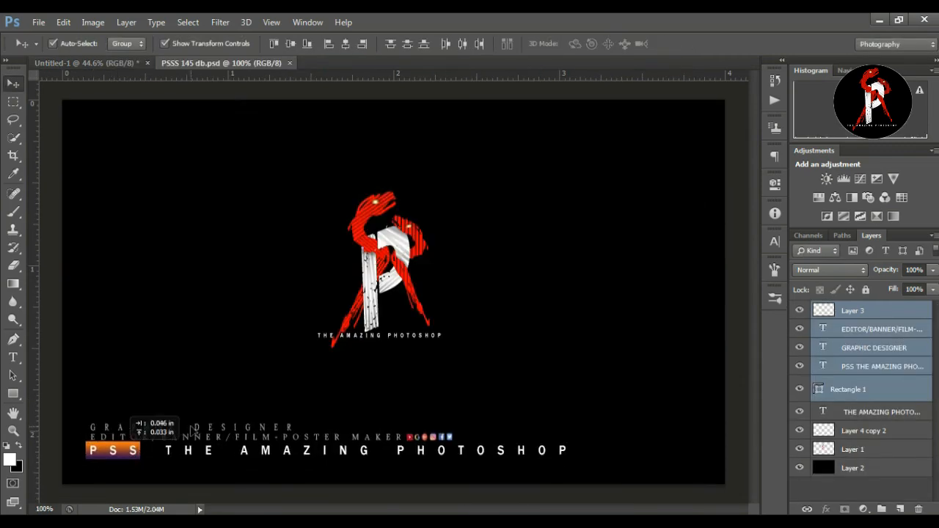
# Step: Bring the designer credit text layers from PSSS 145 db.psd into the poster and scale them into its lower-left corner
pyautogui.moveTo(118, 441); pyautogui.dragTo(266, 464)
pyautogui.click(466, 455)
pyautogui.moveTo(442, 464); pyautogui.dragTo(360, 482)
pyautogui.click(695, 43)
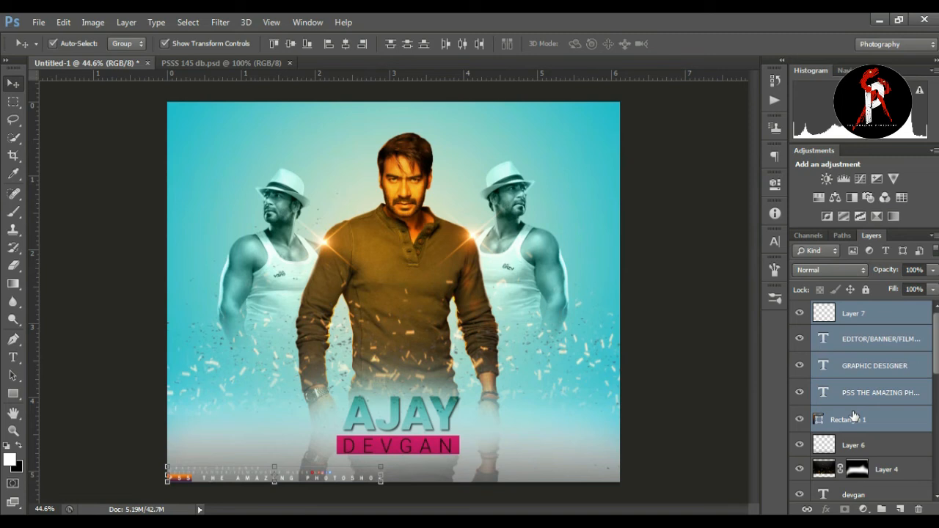
# Step: Set the blend mode of the small rectangle behind the PSS credit text to Linear Light
pyautogui.click(852, 419)
pyautogui.click(829, 270)
pyautogui.click(822, 229)
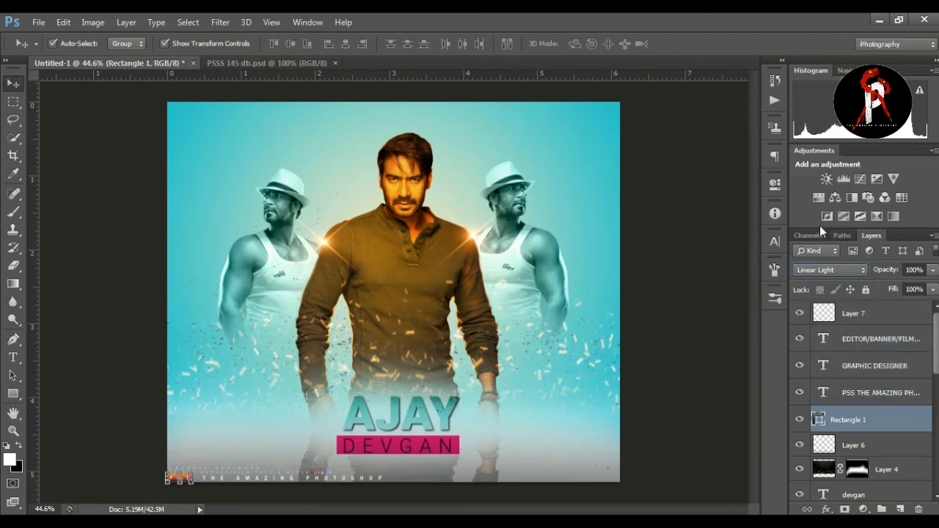
pyautogui.click(702, 301)
# Step: Bring the three logo layers from PSSS 145 db.psd into the poster's upper-left corner, scaled to 60.85% width and 57.71% height
pyautogui.click(243, 62)
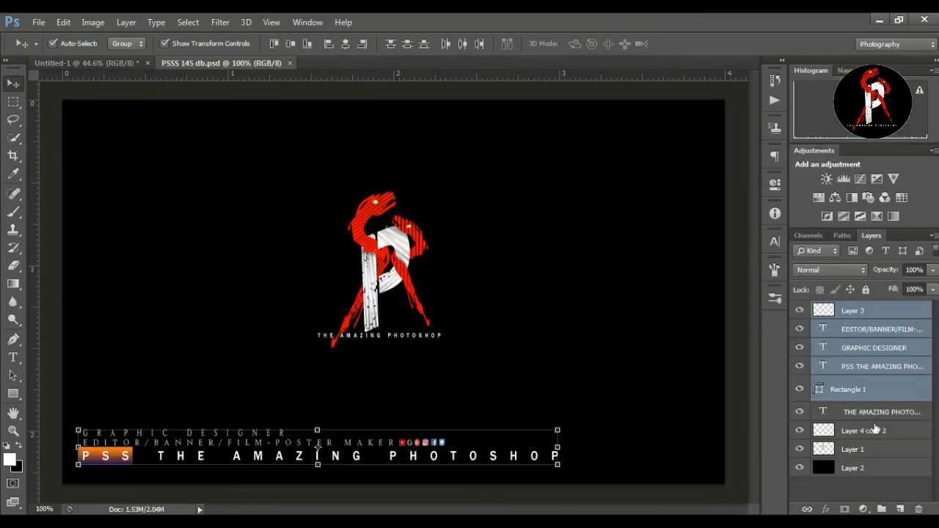
pyautogui.click(874, 412)
pyautogui.keyDown('shift'); pyautogui.click(875, 452); pyautogui.keyUp('shift')
pyautogui.moveTo(397, 262); pyautogui.dragTo(203, 149)
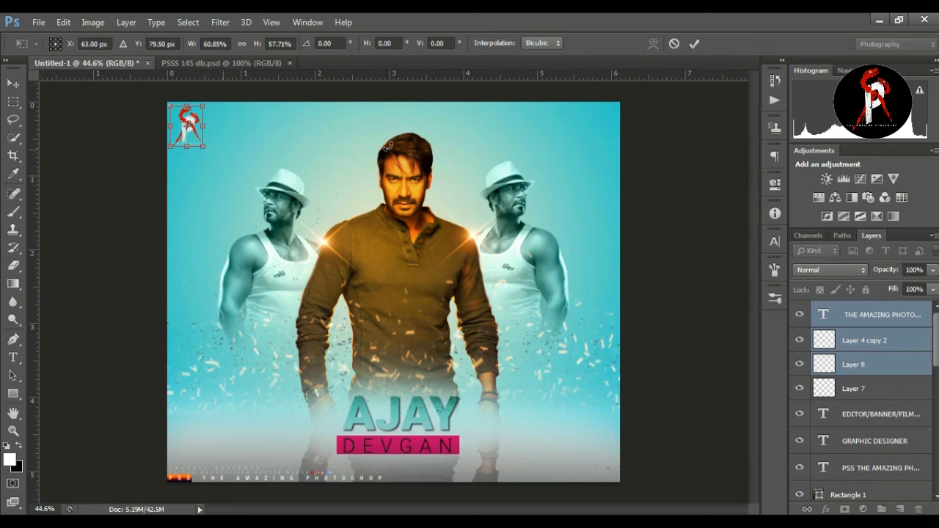
pyautogui.click(693, 43)
pyautogui.click(698, 130)
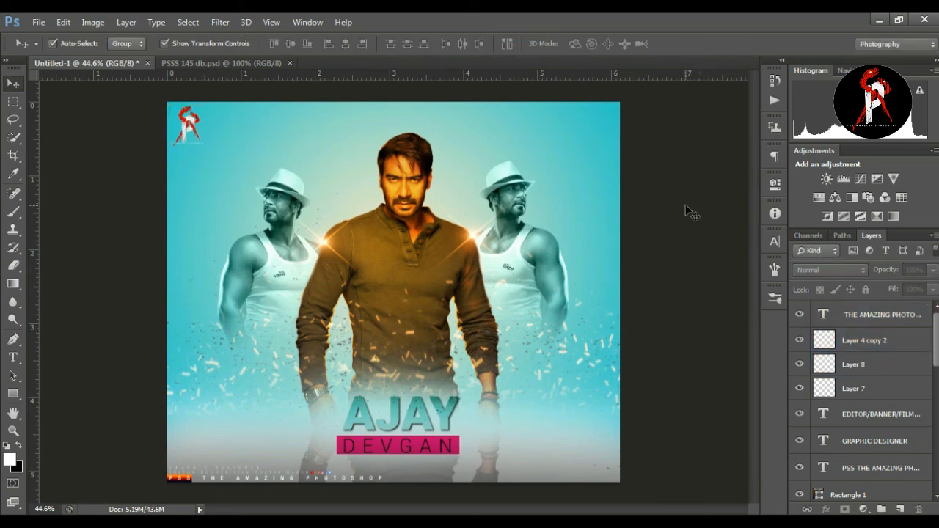